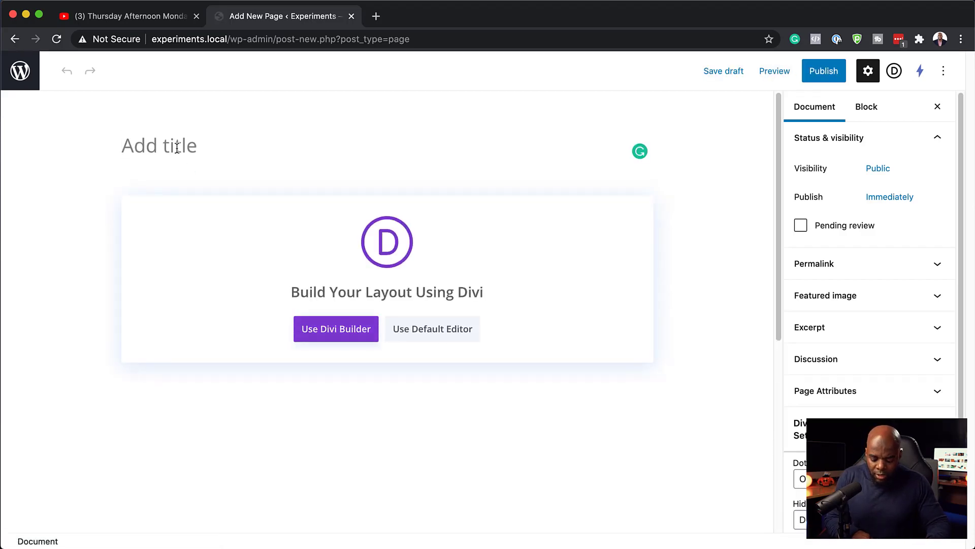
Title the page 'Mobile' and start a blank Divi layout with a one-column row
text(Mobile)
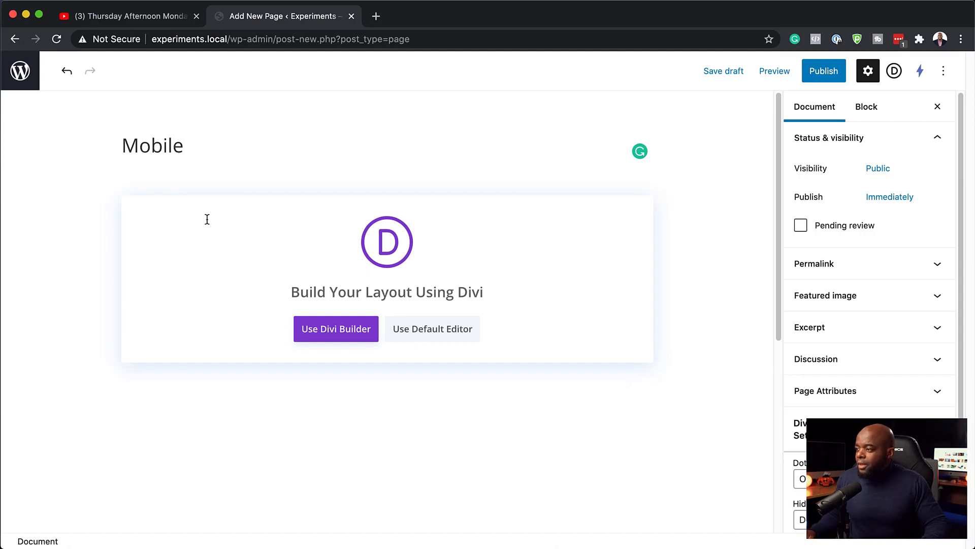
click(336, 329)
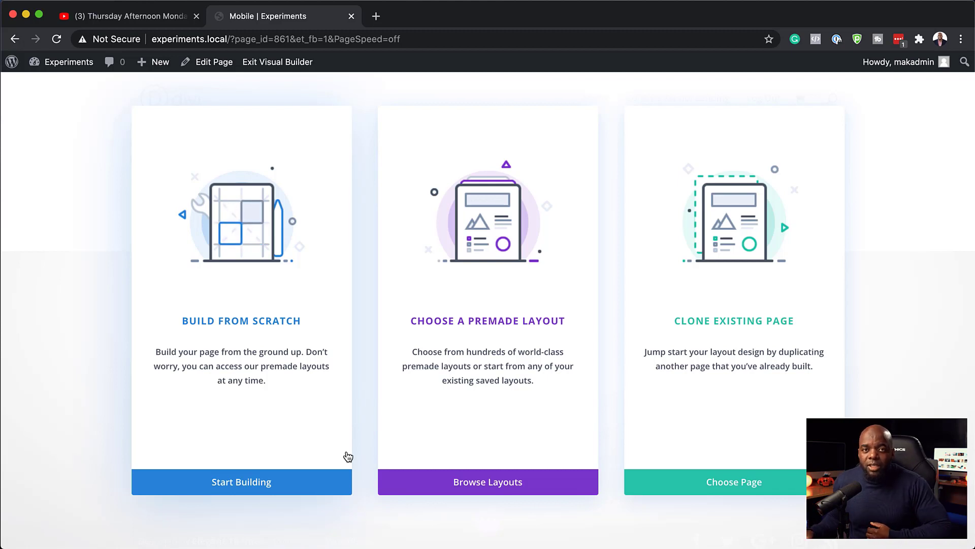
click(257, 483)
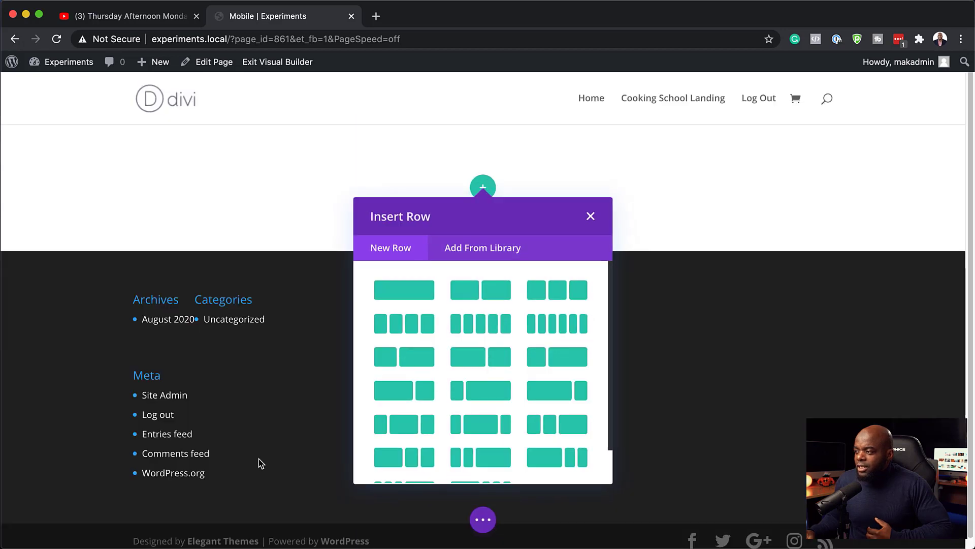
click(418, 298)
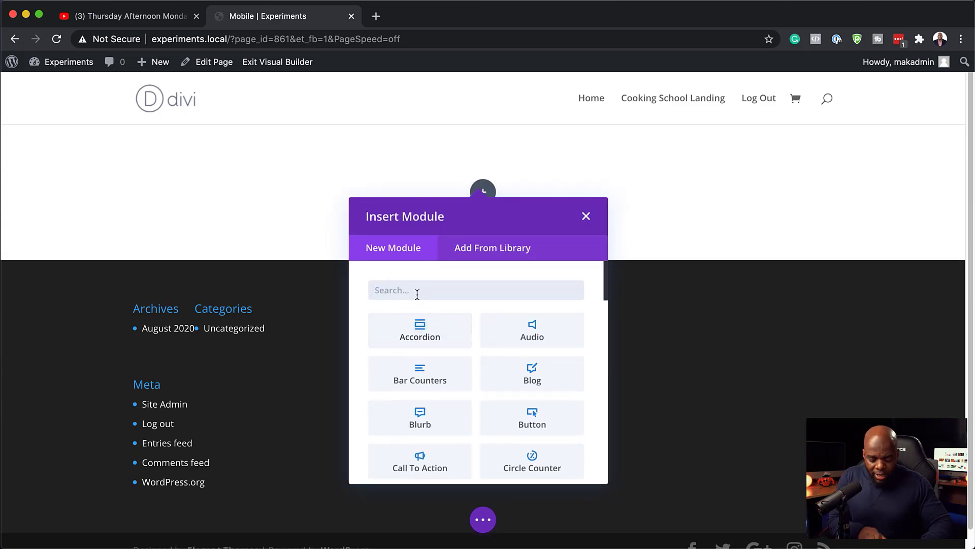
Add a Text module to the row, keeping its default placeholder paragraph
text(text)
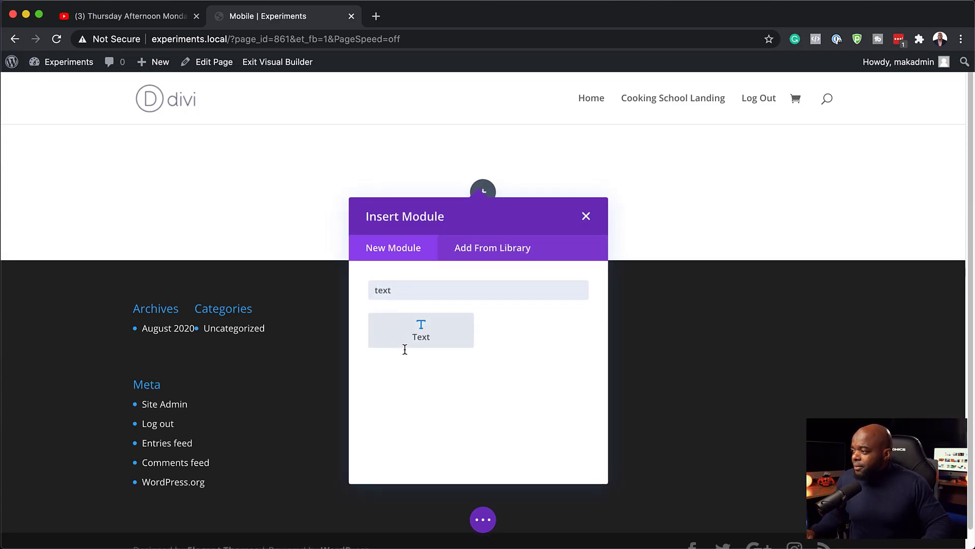
click(442, 333)
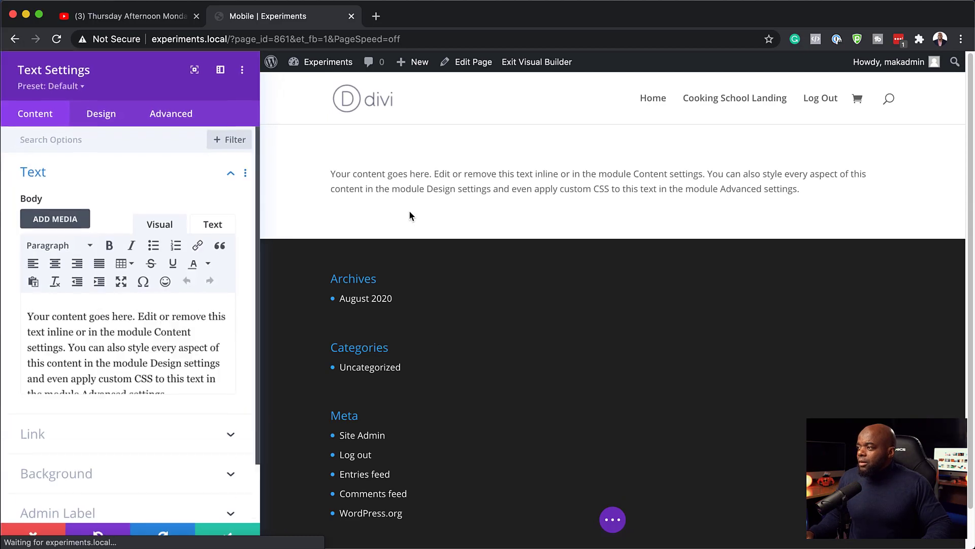
click(328, 170)
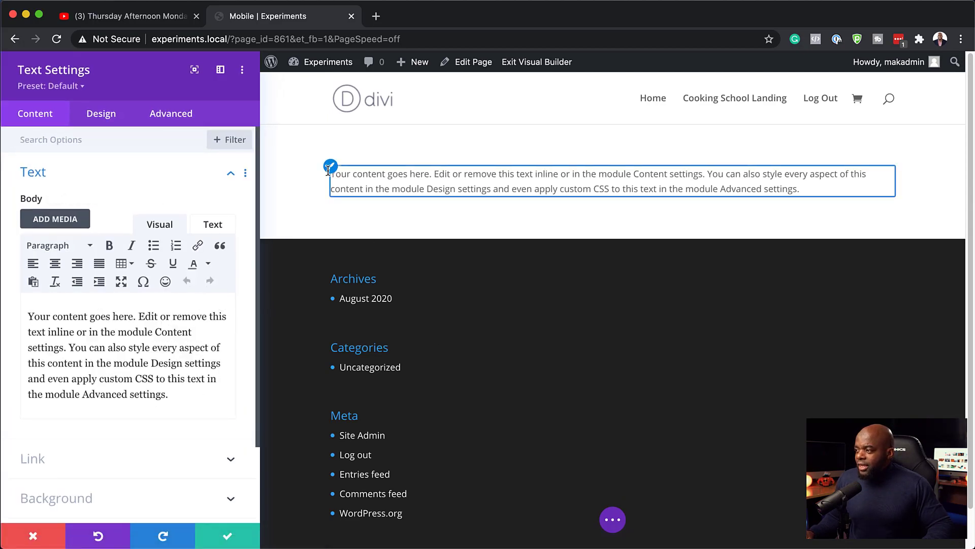
click(226, 536)
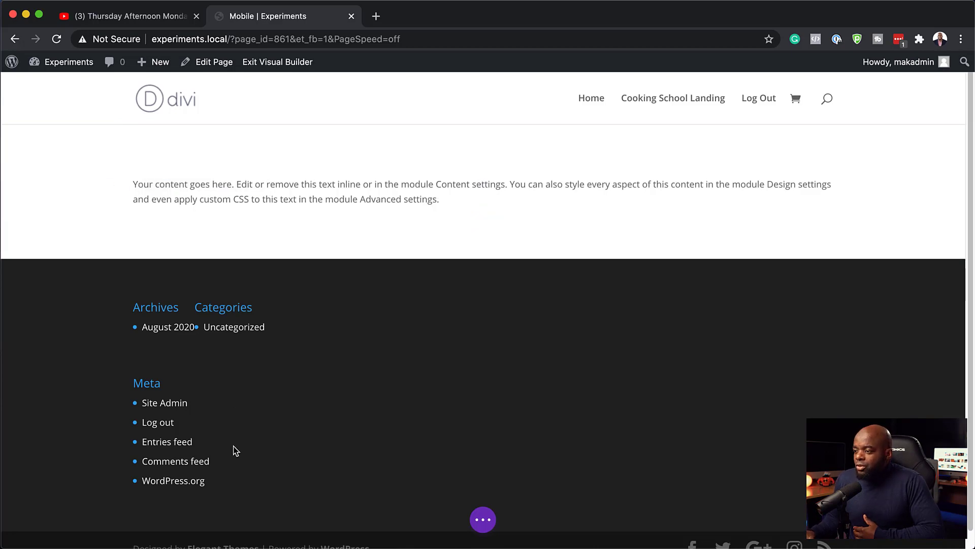
Preview the page at tablet size, narrowing to 320px then widening back to 980px
click(482, 520)
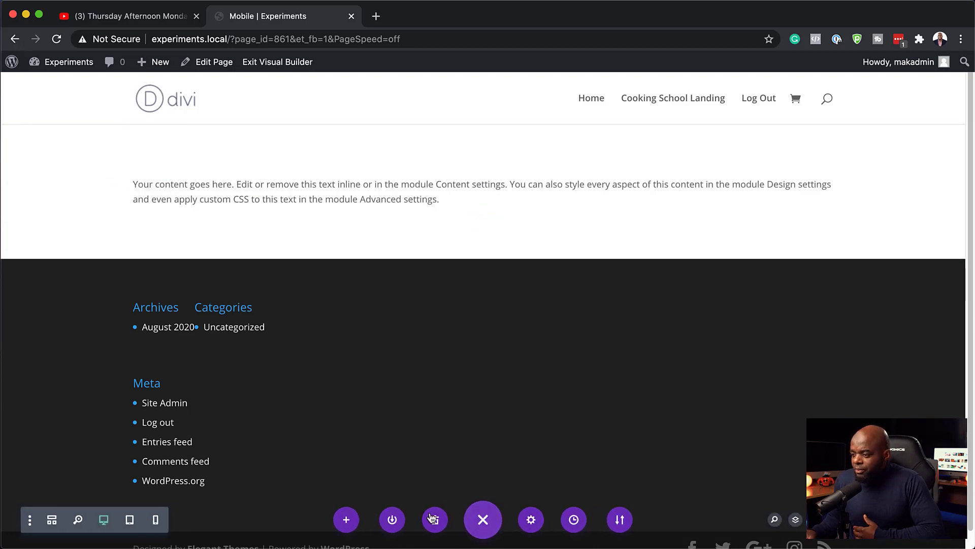
click(129, 520)
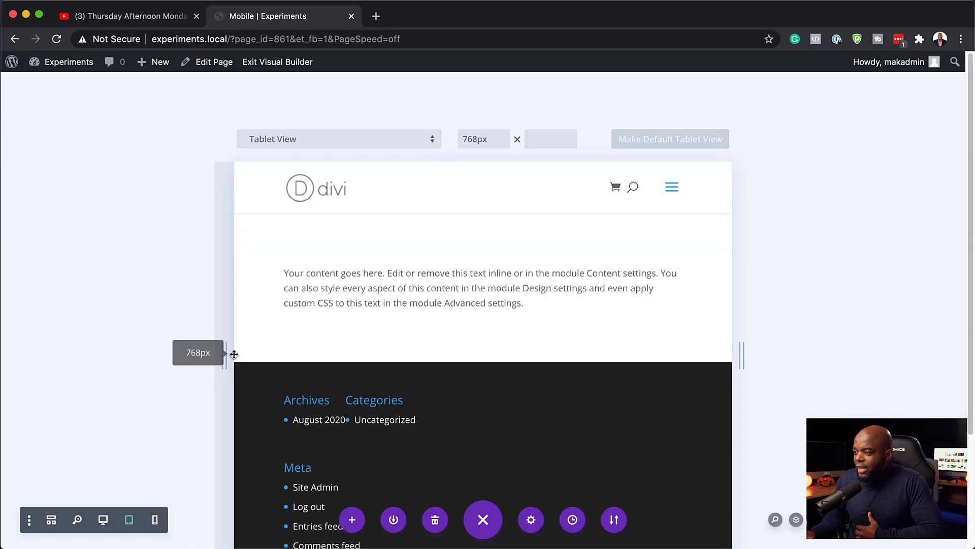
drag(224, 354, 398, 320)
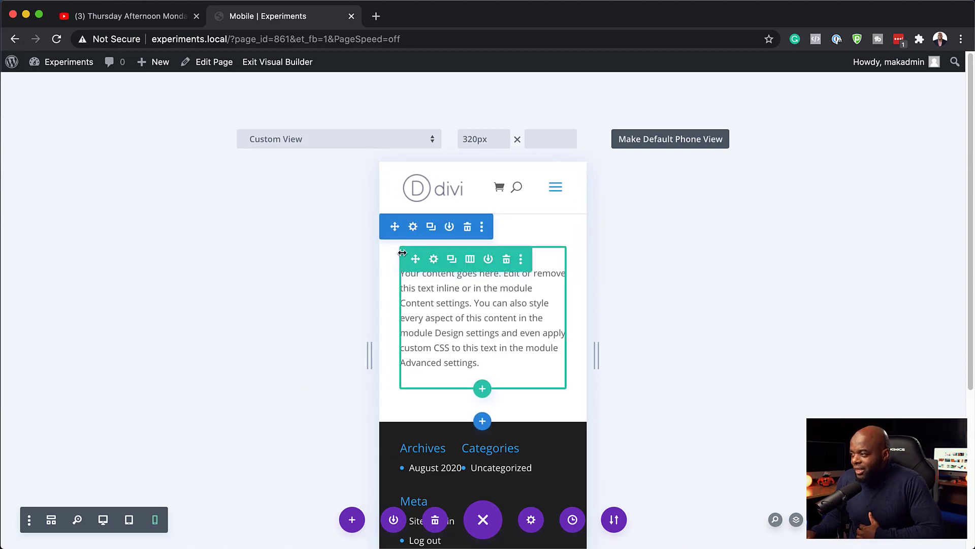
drag(373, 358, 131, 354)
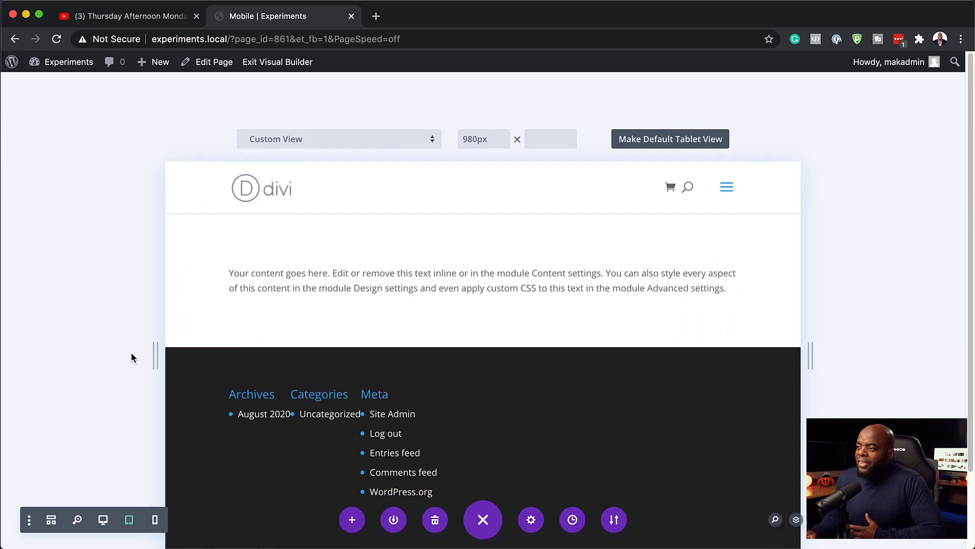
mouse_move(238, 285)
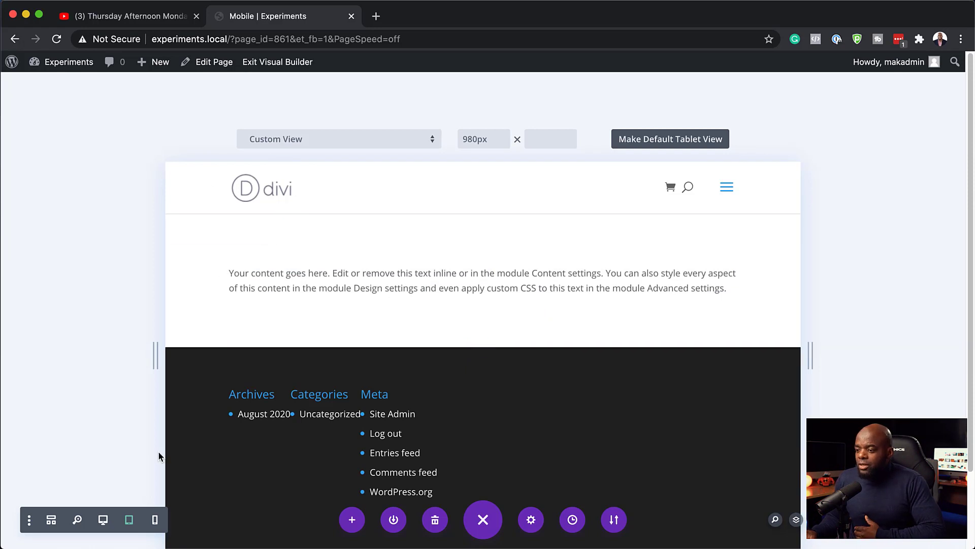
Back in desktop view, set the section's linked left and right padding to 200px
click(103, 520)
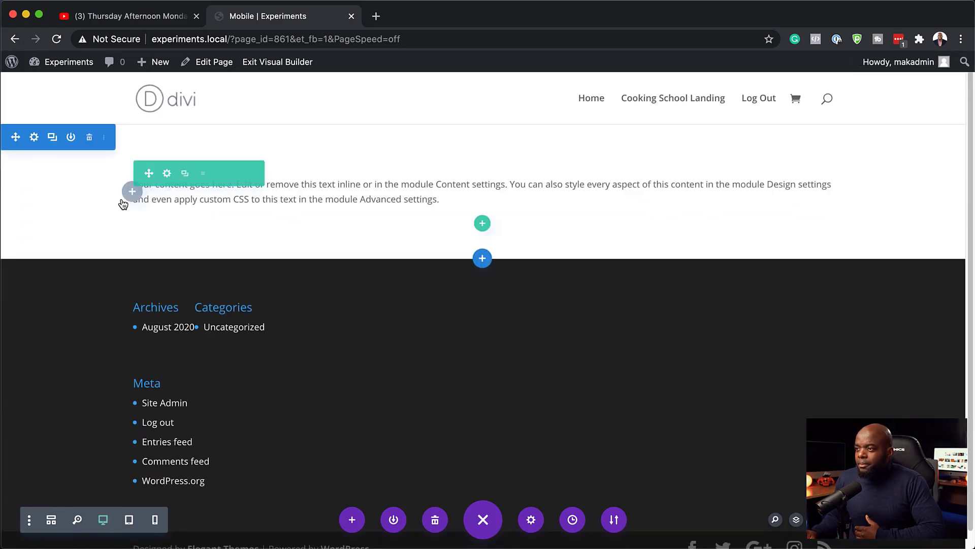
click(35, 139)
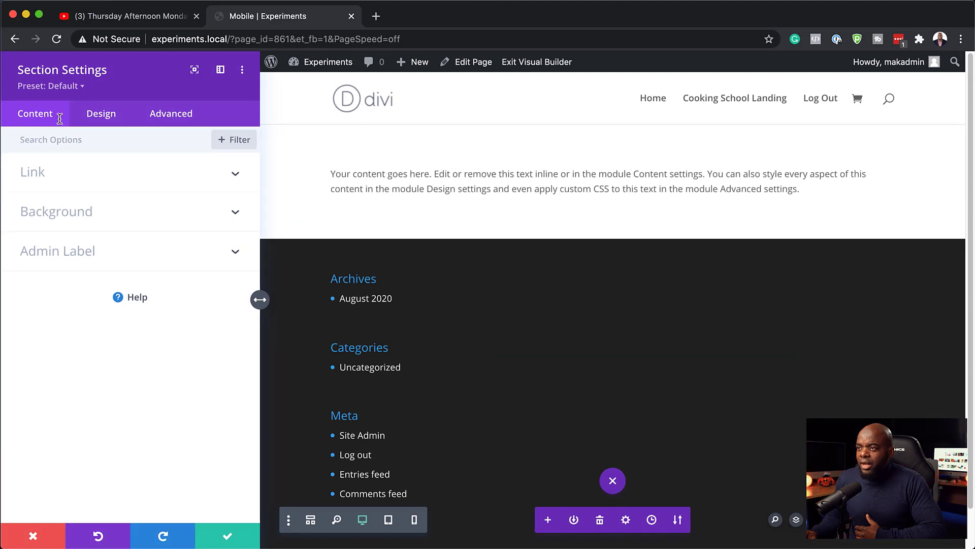
click(105, 118)
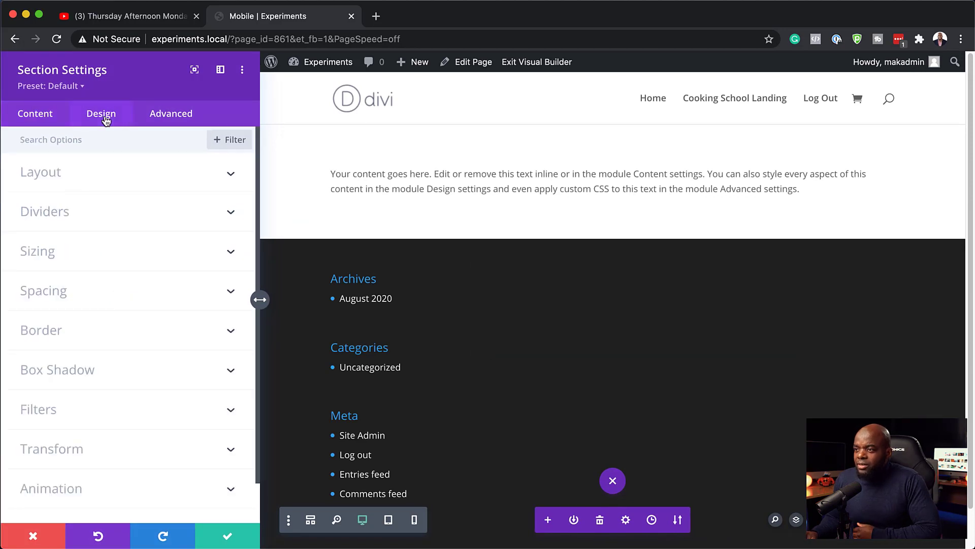
click(57, 291)
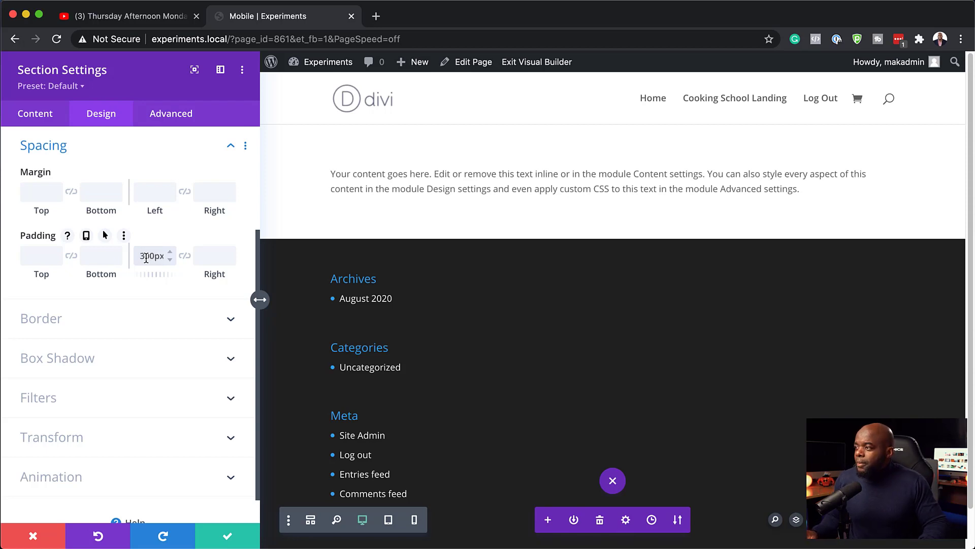
text(x)
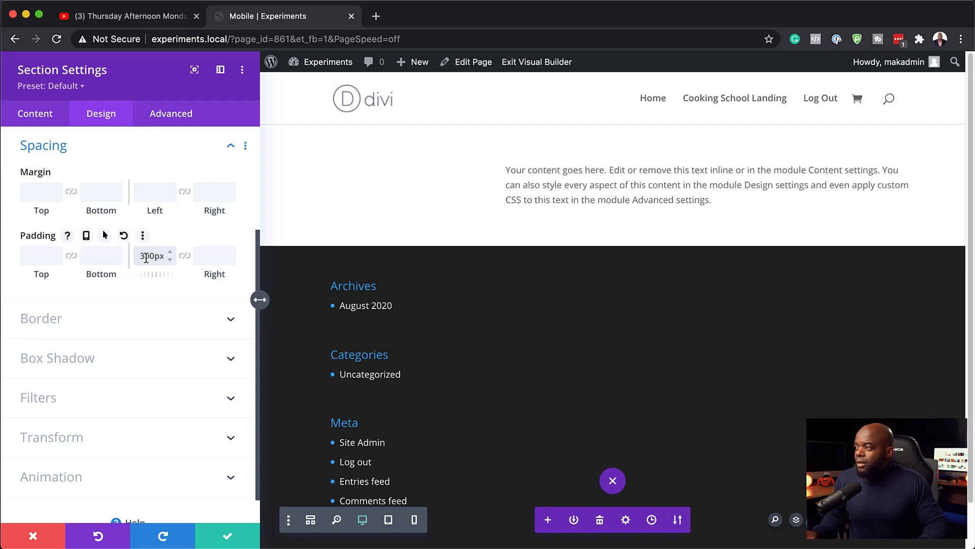
click(184, 256)
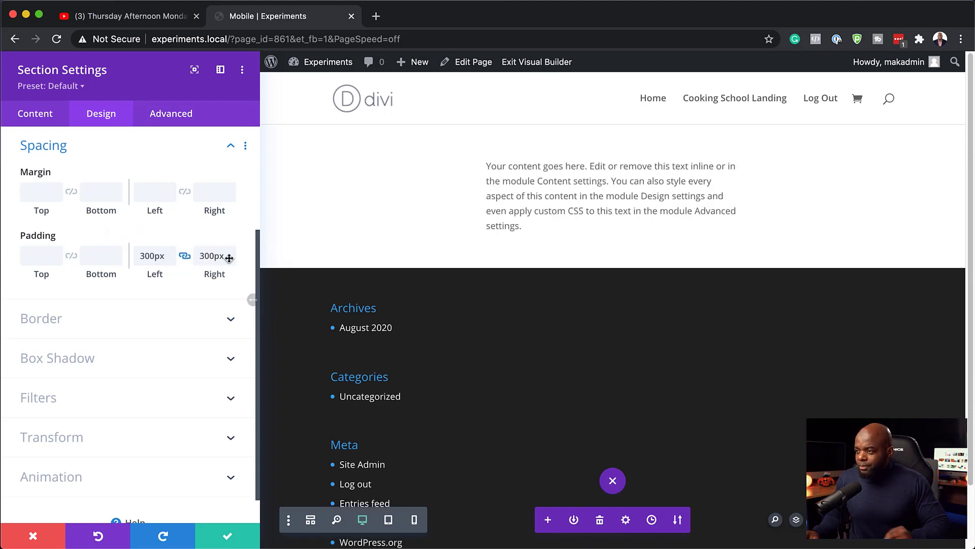
drag(146, 256, 130, 257)
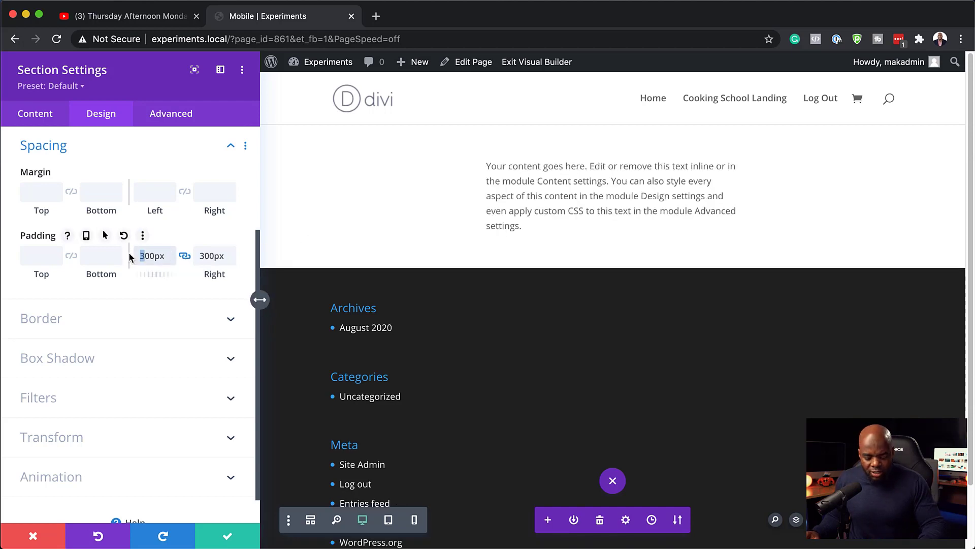
text(2)
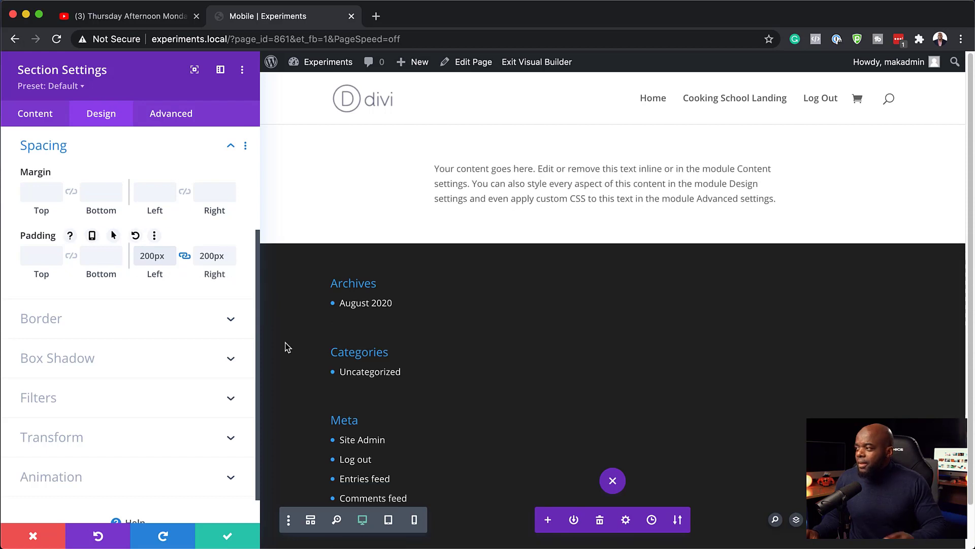
click(229, 539)
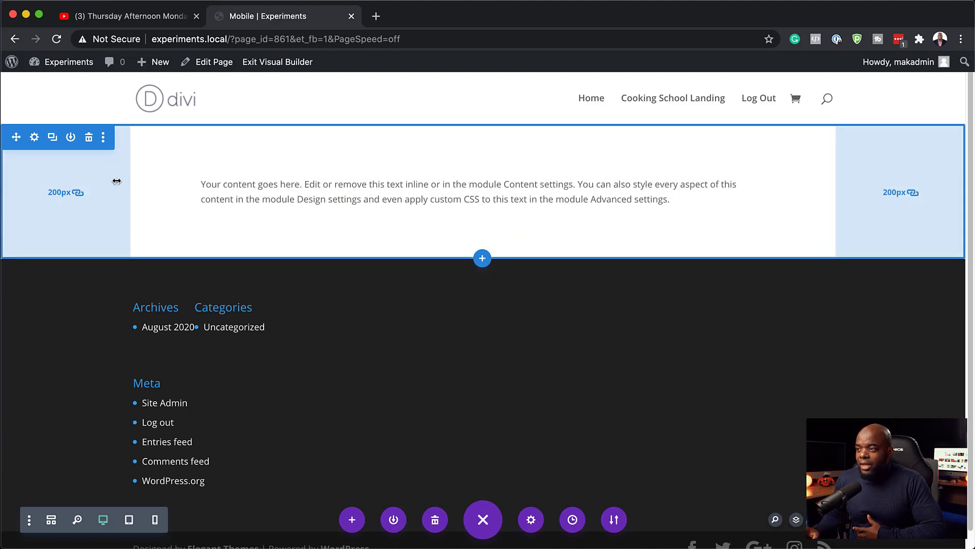
Drag the section's side padding to 304px and preview it in 768px Tablet View
drag(130, 185, 196, 185)
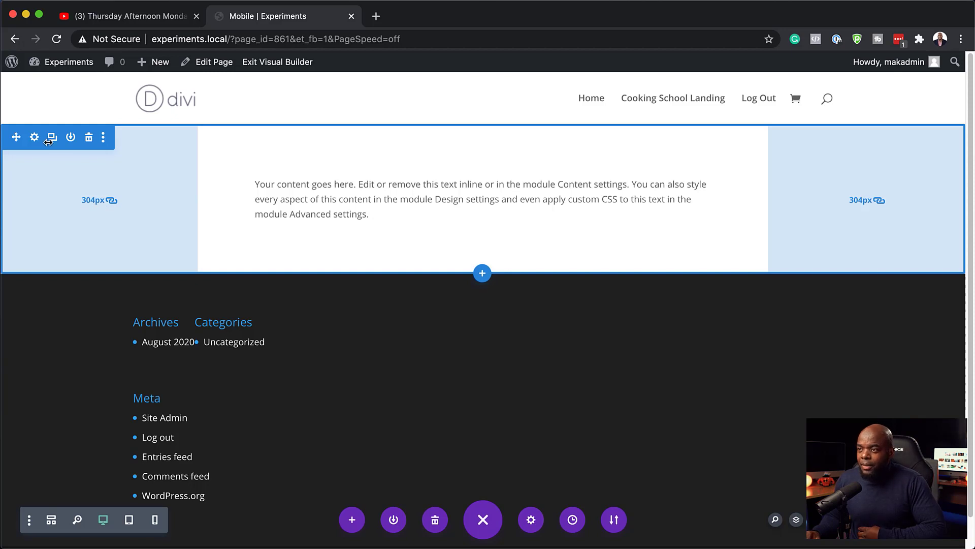
click(129, 520)
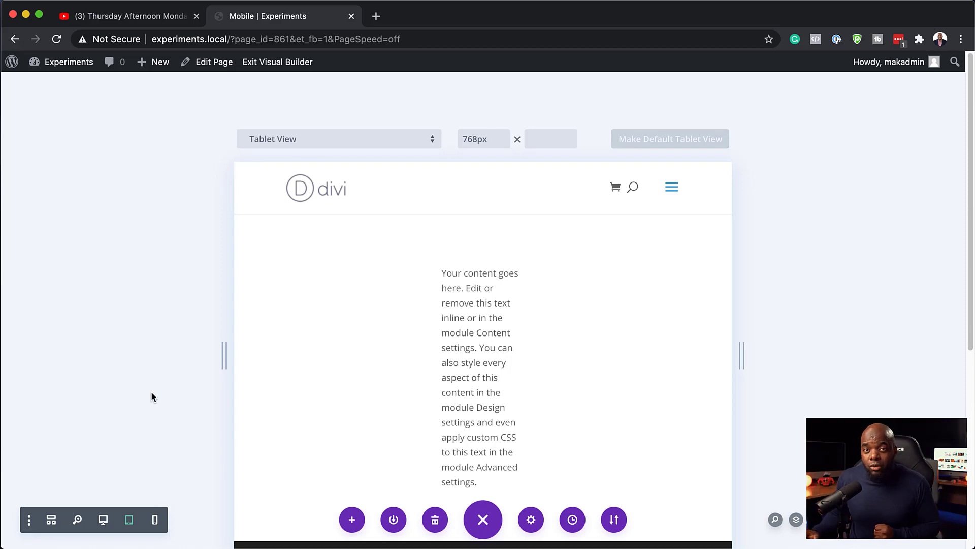
Check the 400px Phone View, where text collapses to single letters, then return to desktop
click(155, 519)
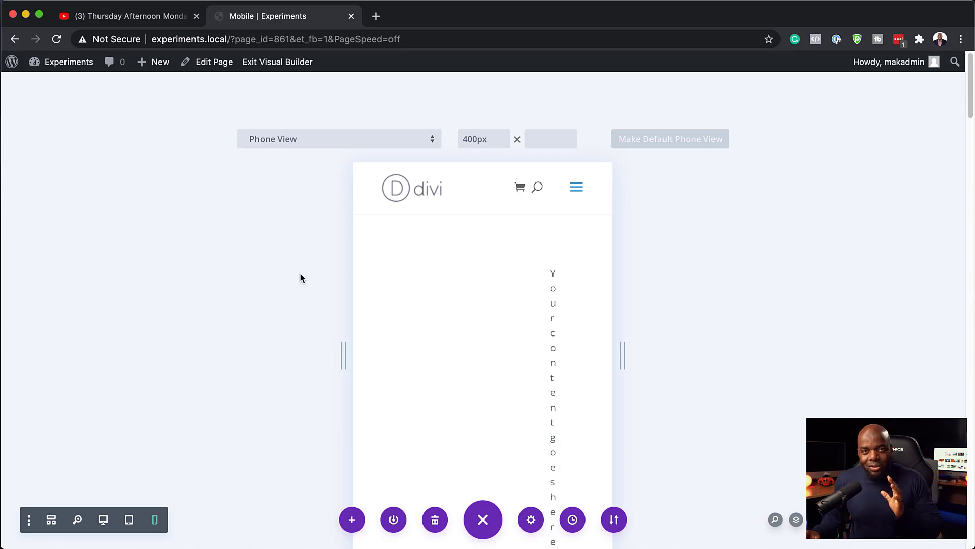
click(104, 520)
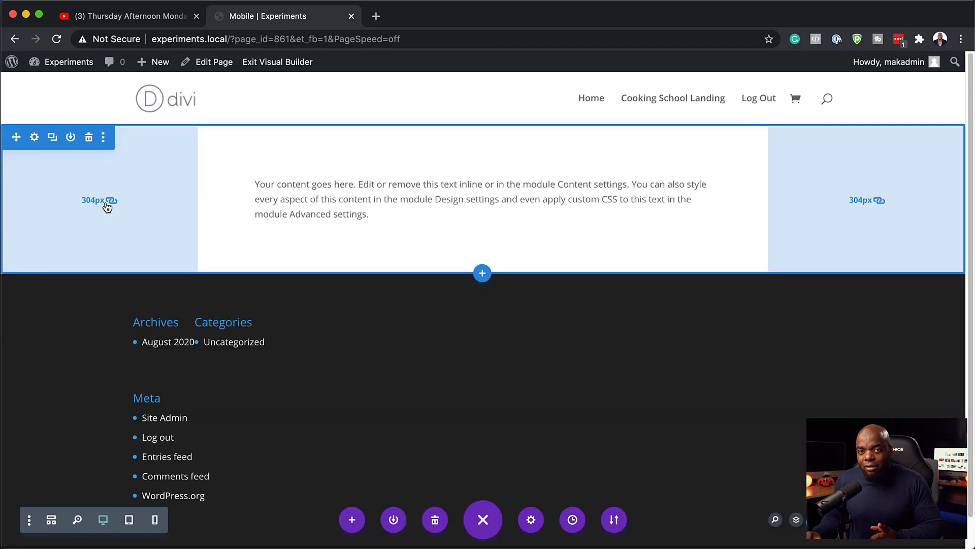
Change the section's linked left/right padding from 304px to 10% and save
click(34, 138)
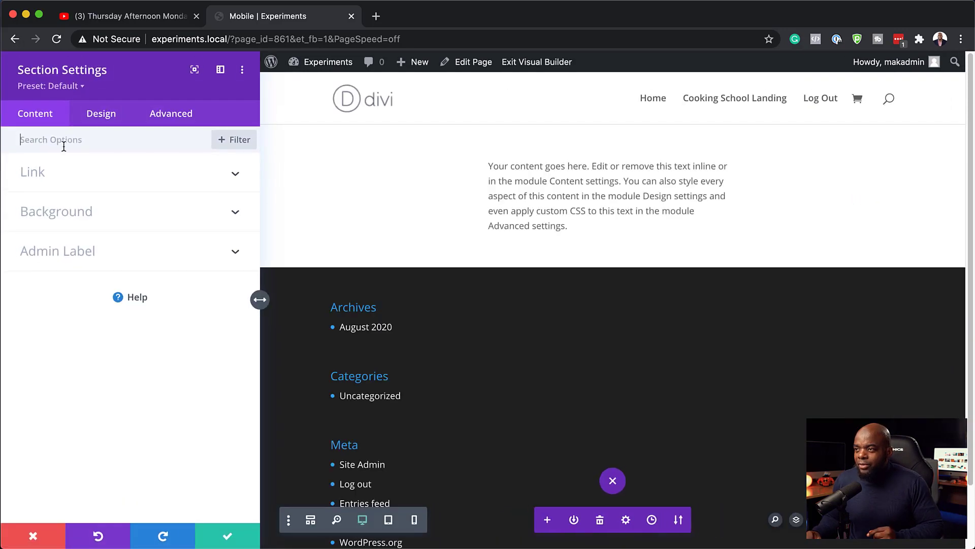
click(112, 118)
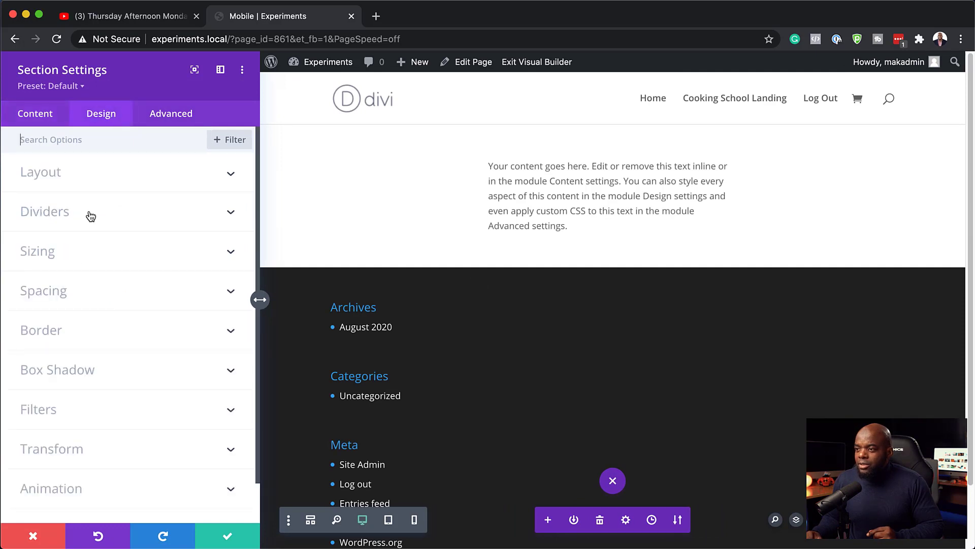
click(63, 300)
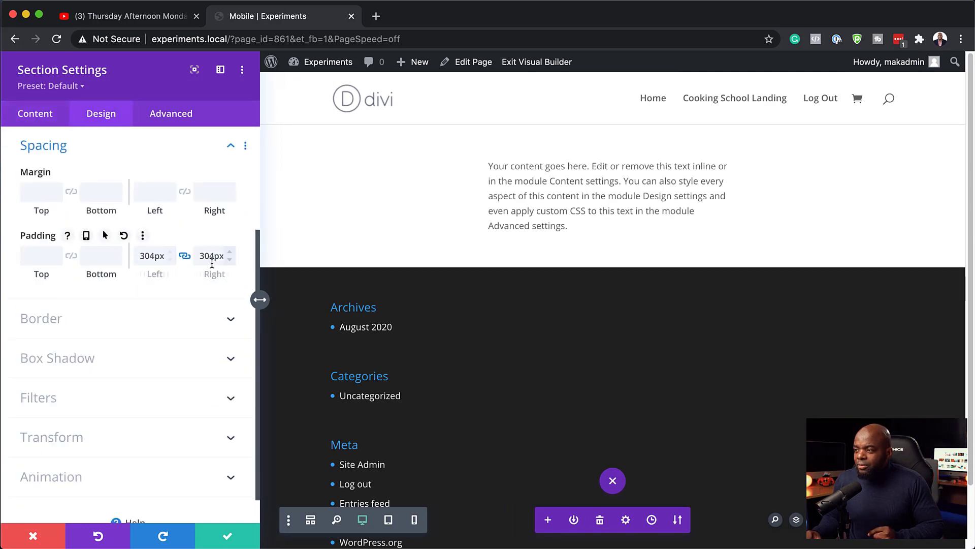
double_click(160, 256)
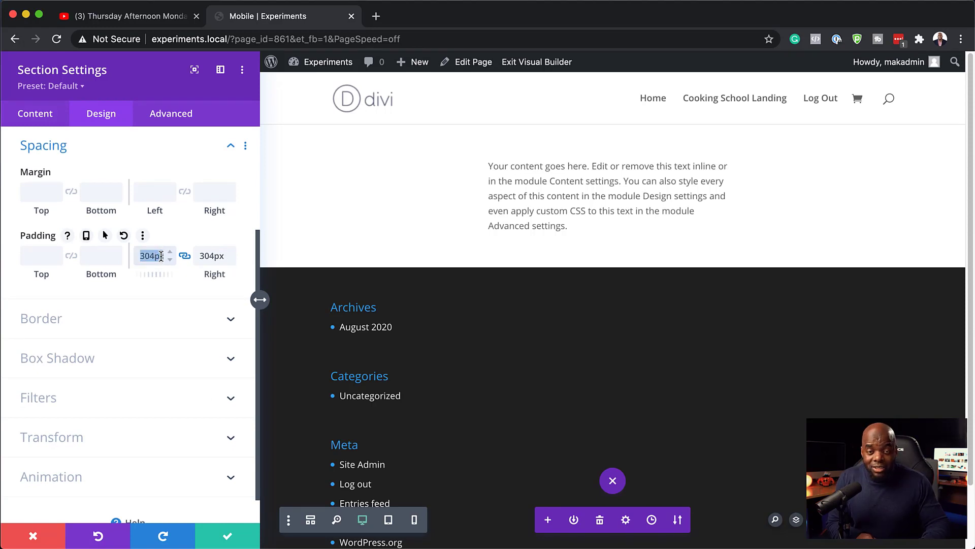
text(10%)
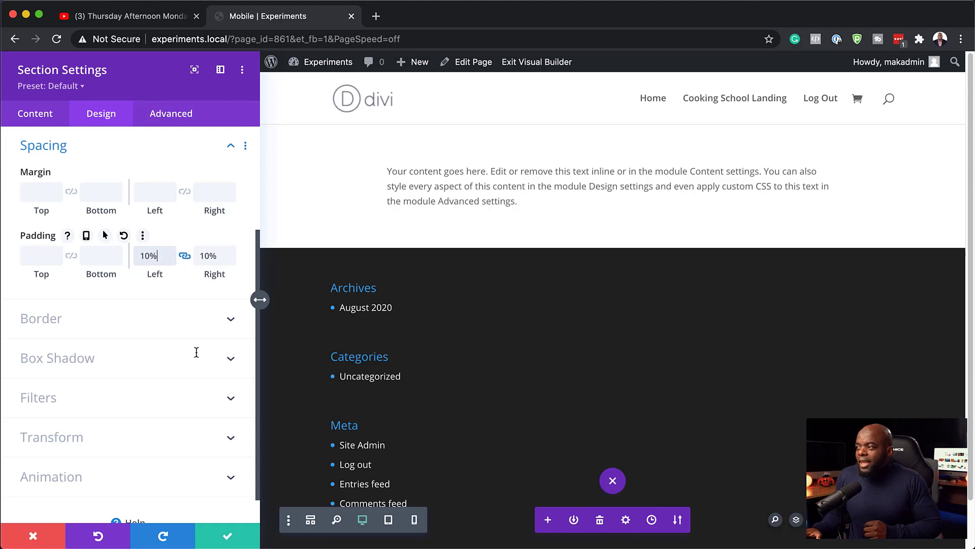
click(228, 536)
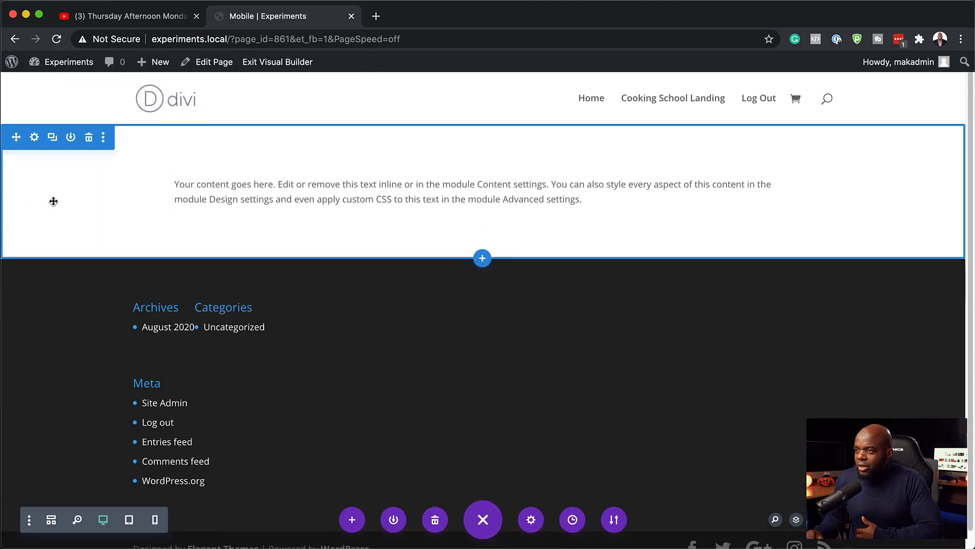
Widen the section's side padding, then check tablet and phone previews before returning to desktop
drag(98, 205, 141, 205)
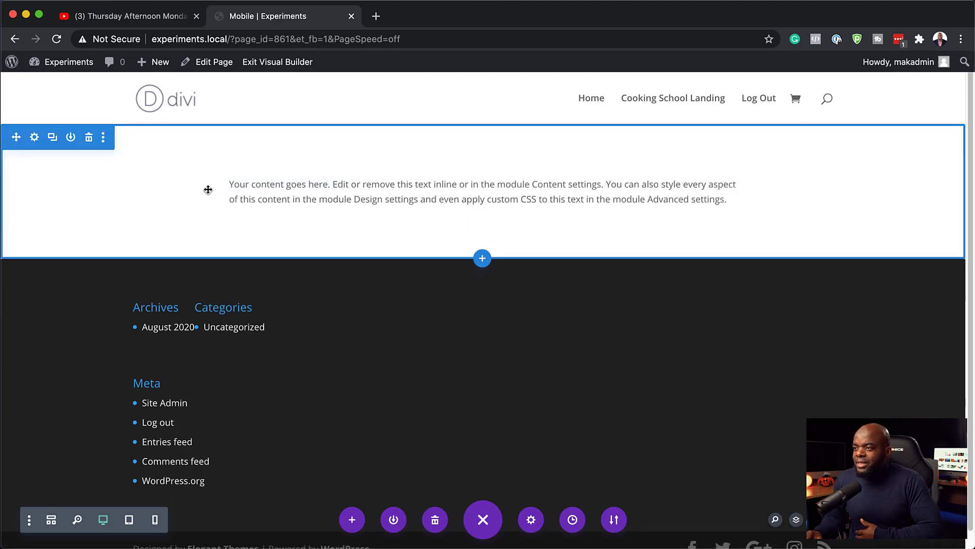
click(129, 519)
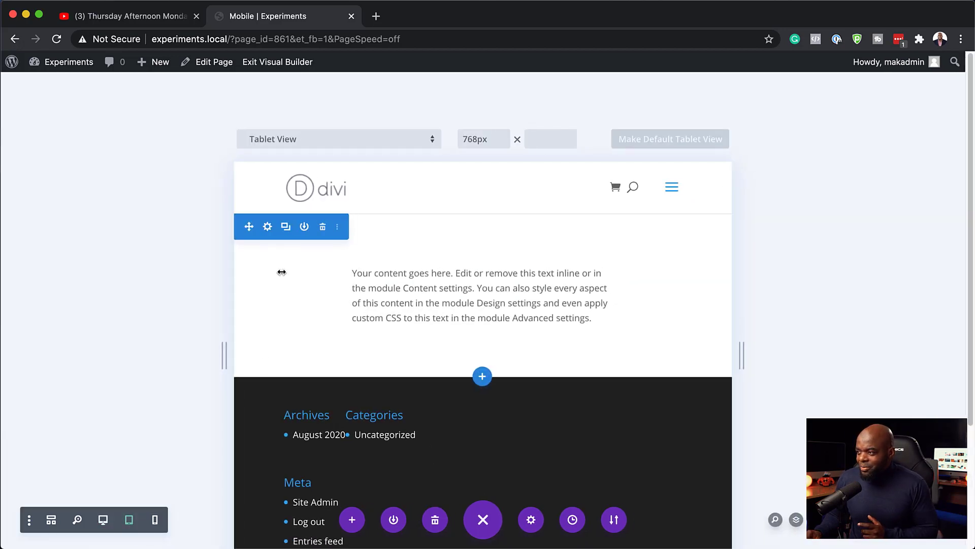
mouse_move(287, 284)
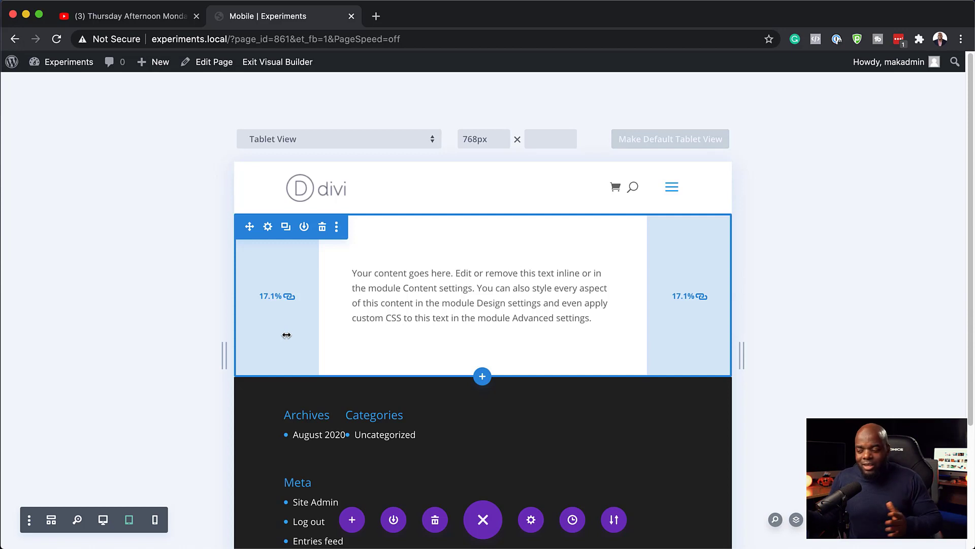
click(155, 520)
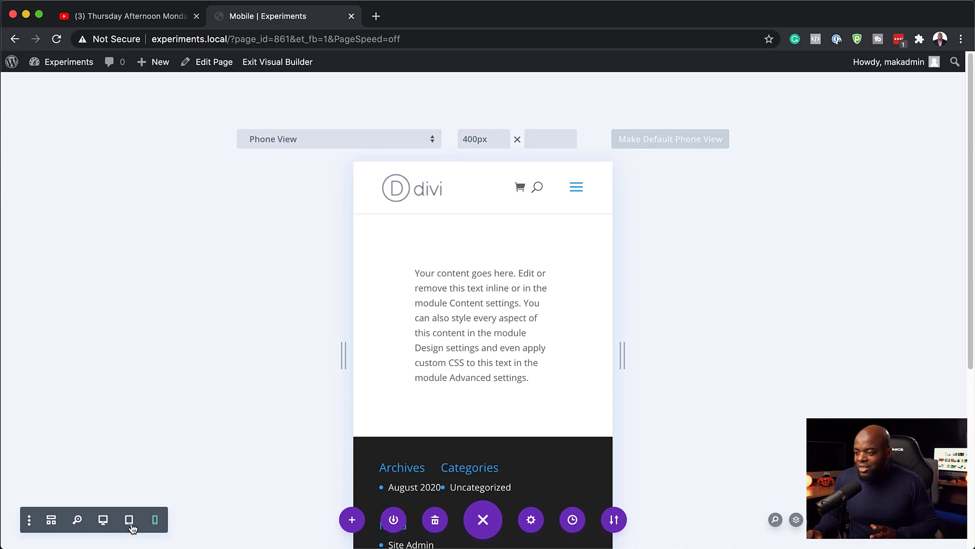
click(130, 523)
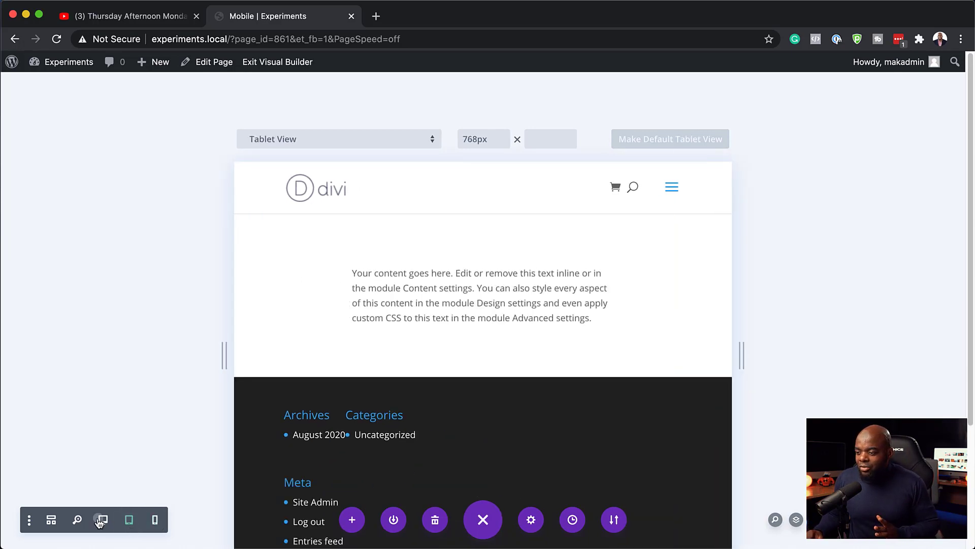
click(101, 519)
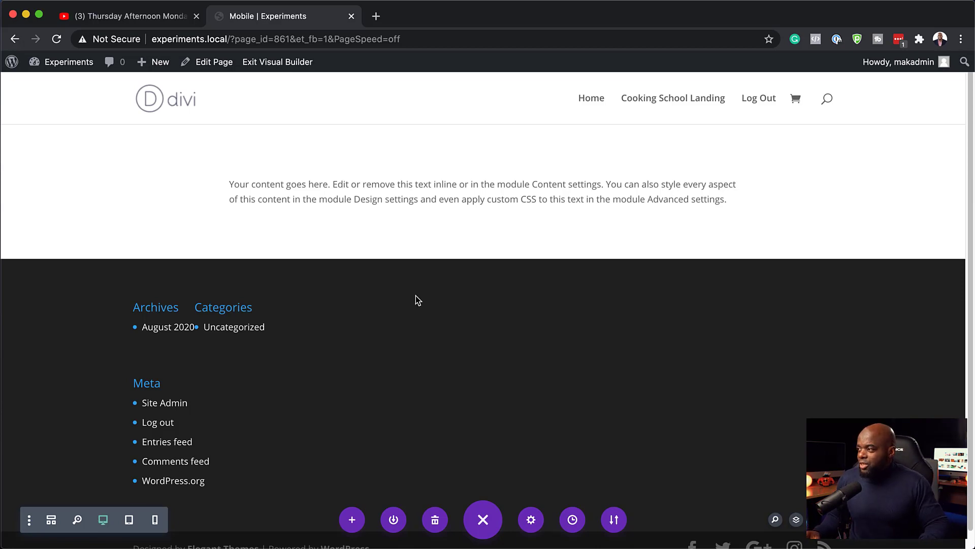
Duplicate the padded intro text section so a copy sits directly below it
mouse_move(389, 158)
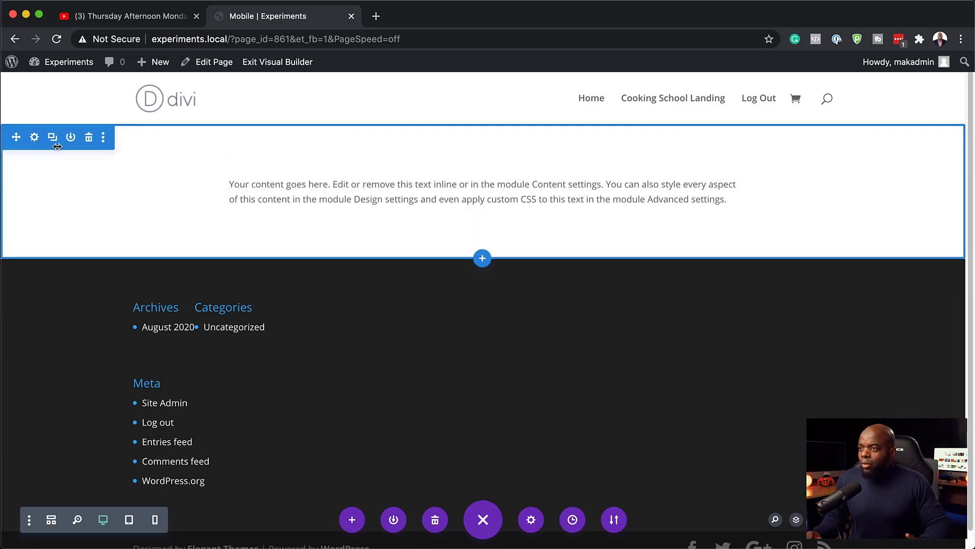
mouse_move(33, 191)
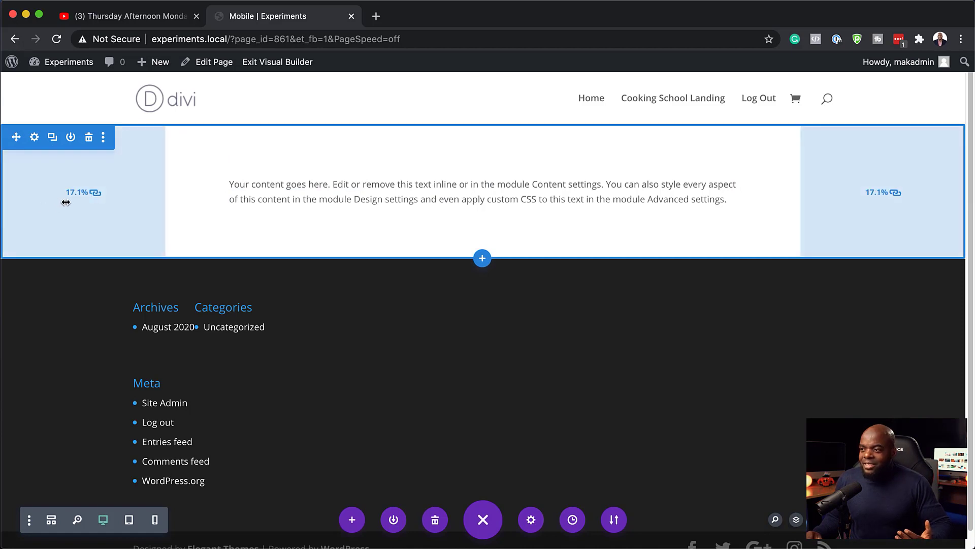
click(53, 138)
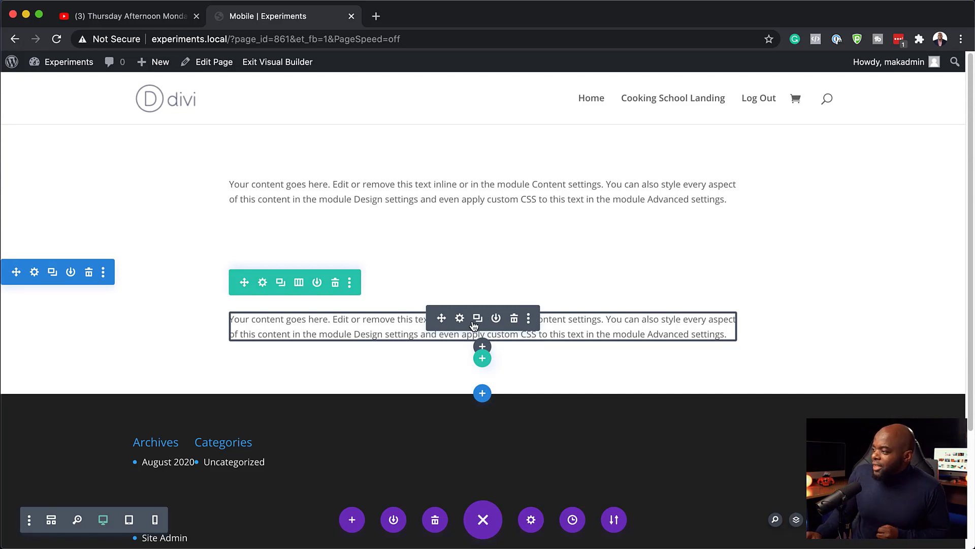
In the copied section, replace the text row with a three-column row holding a Blurb
click(335, 285)
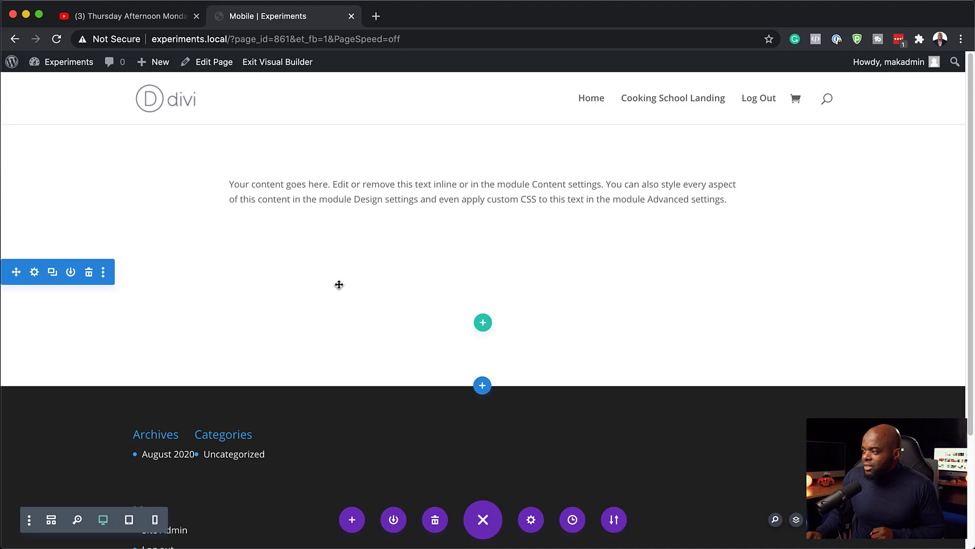
click(478, 323)
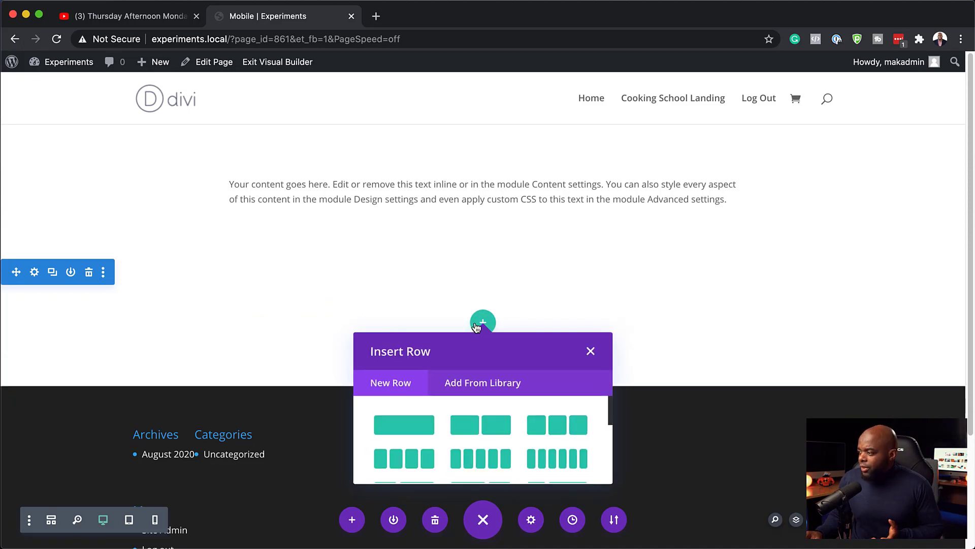
click(562, 430)
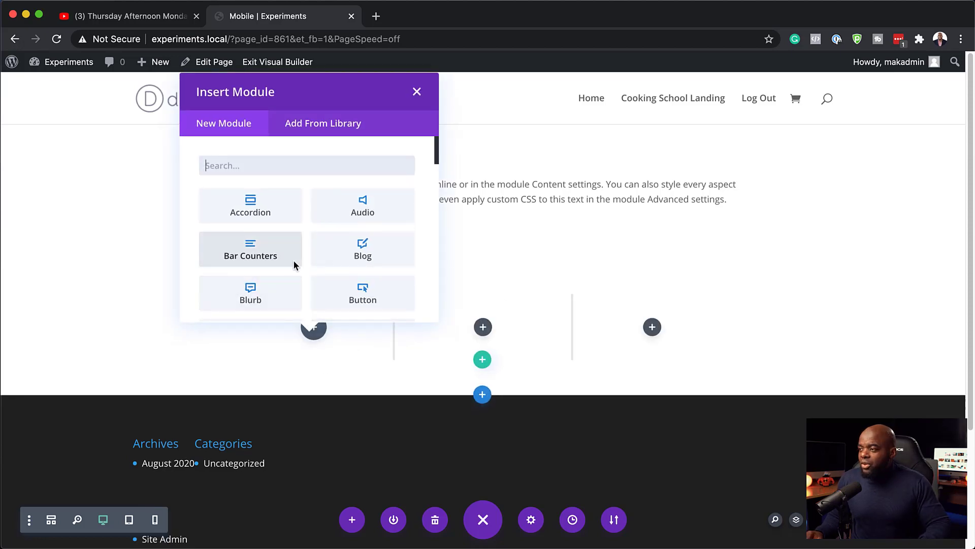
click(279, 166)
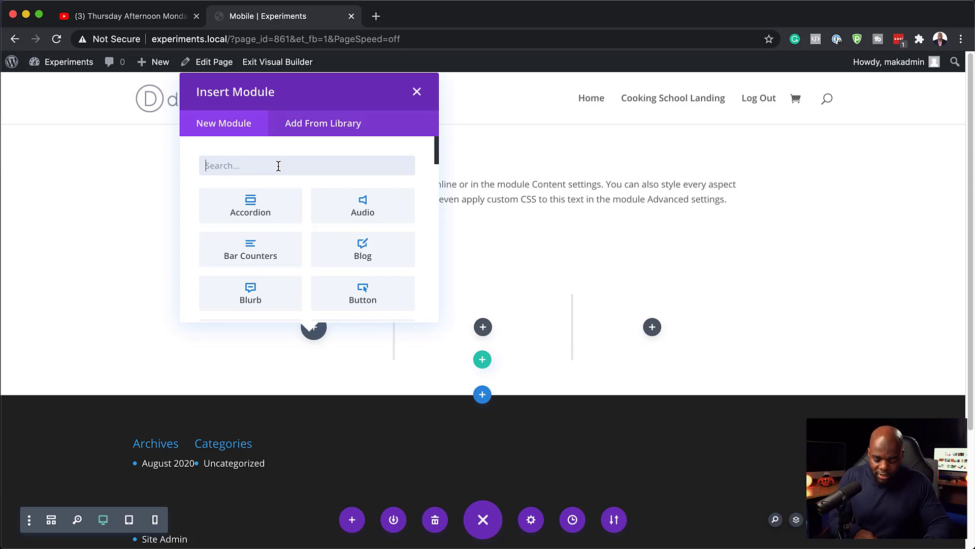
text(blur)
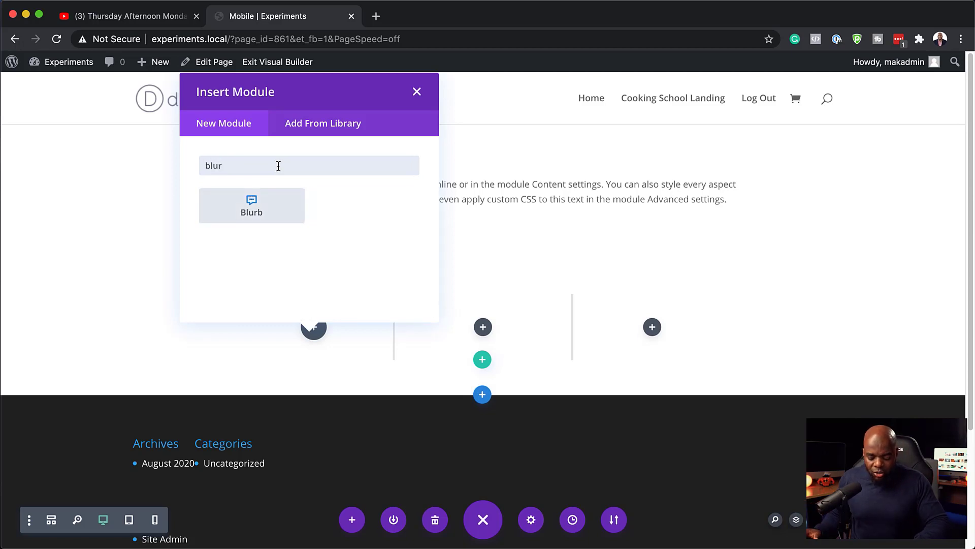
click(284, 205)
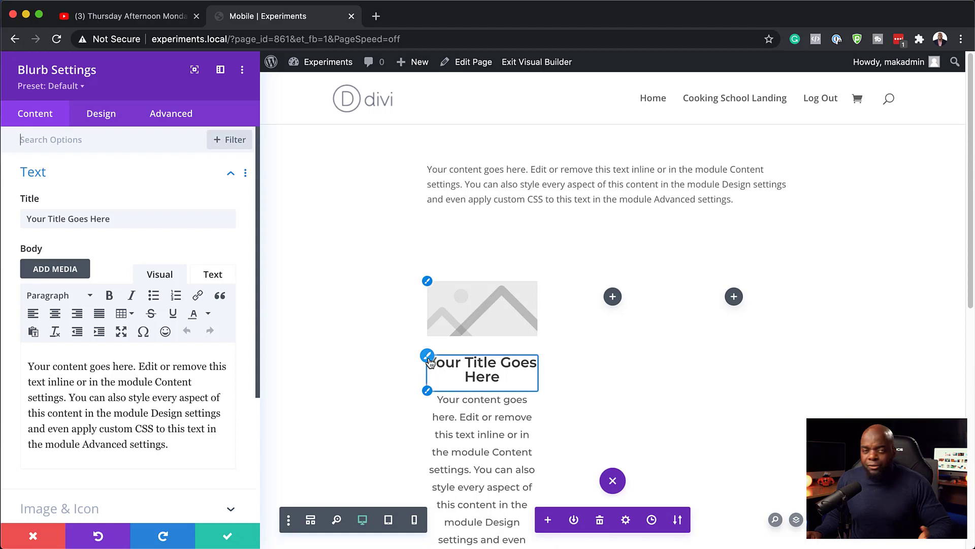
Set the blurb's title text size to 14px and save
click(428, 358)
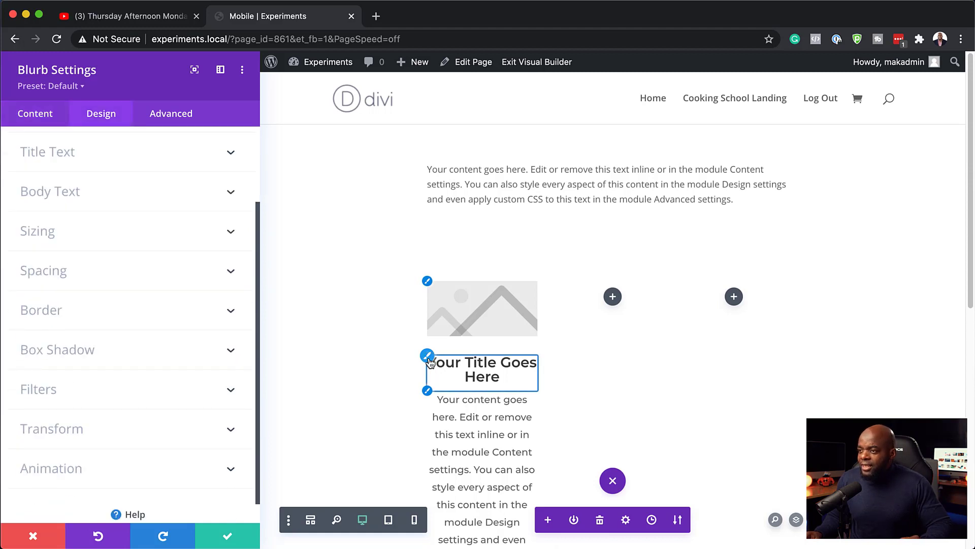
scroll(183, 439, down, 3)
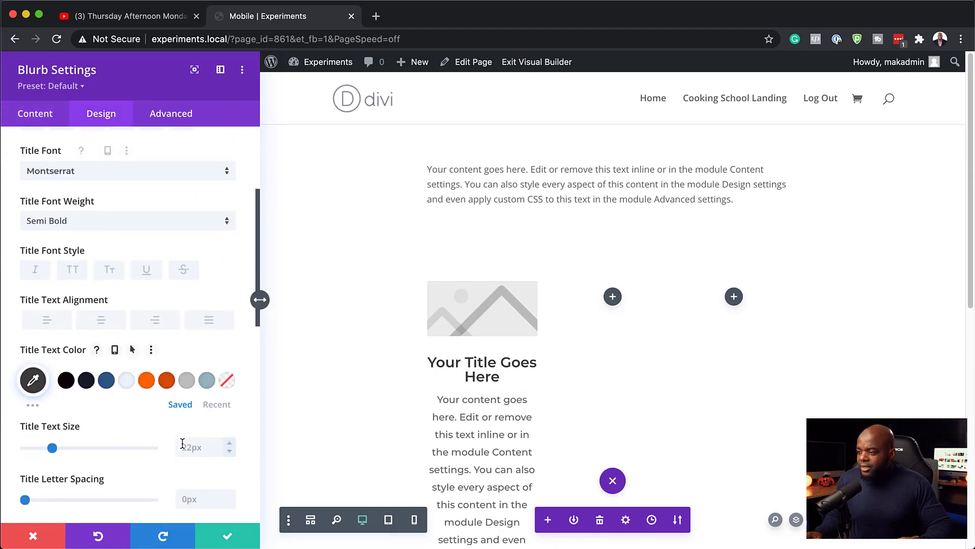
drag(52, 451, 46, 449)
click(226, 538)
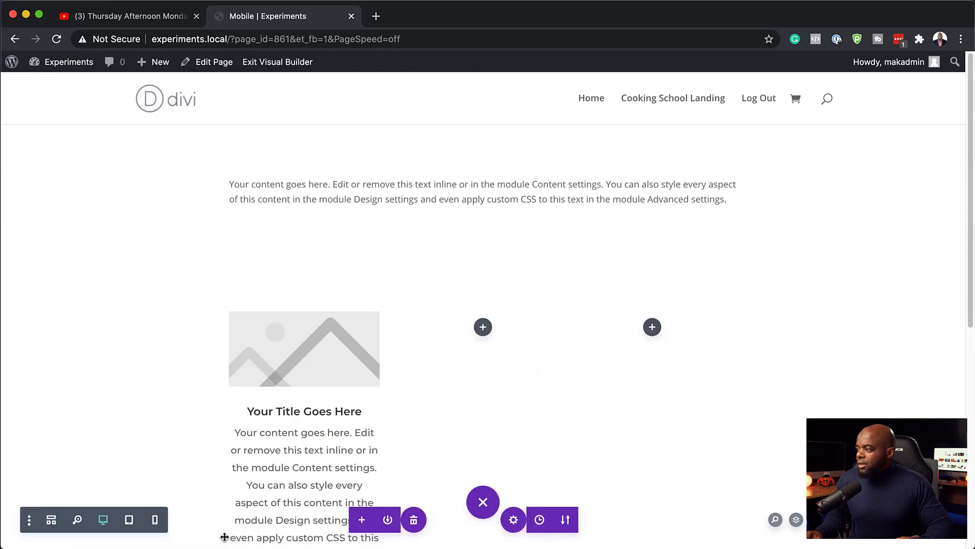
Duplicate the blurb and place the copies in the second and third columns
scroll(603, 396, down, 2)
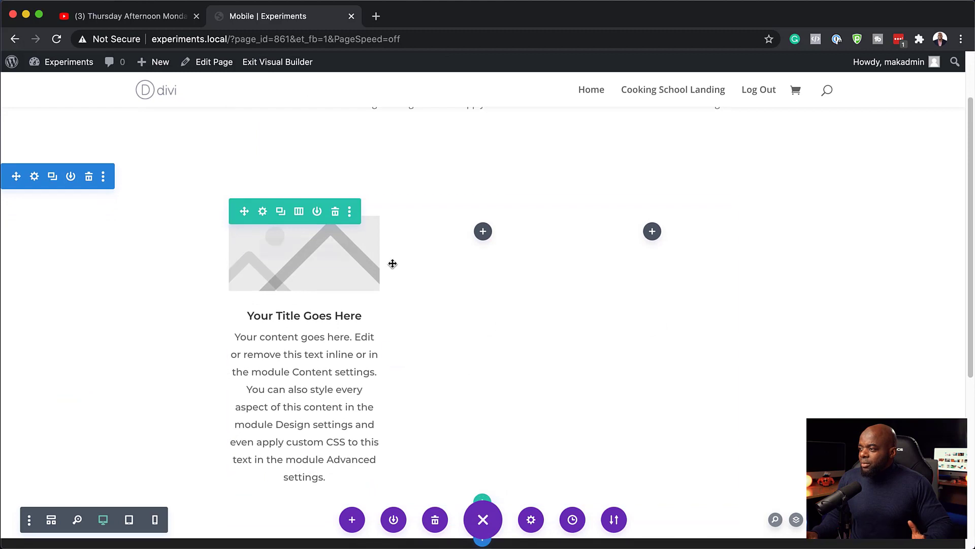
click(298, 249)
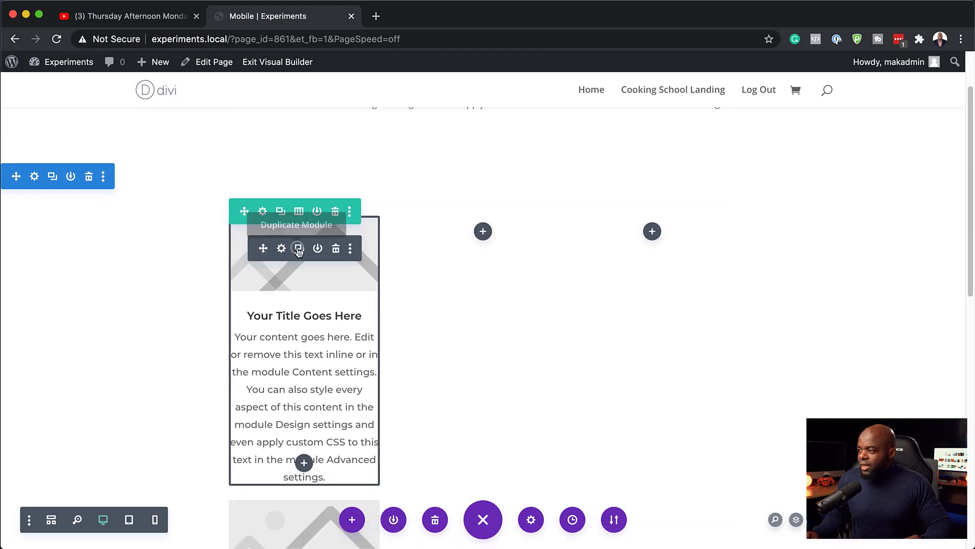
drag(263, 252, 493, 235)
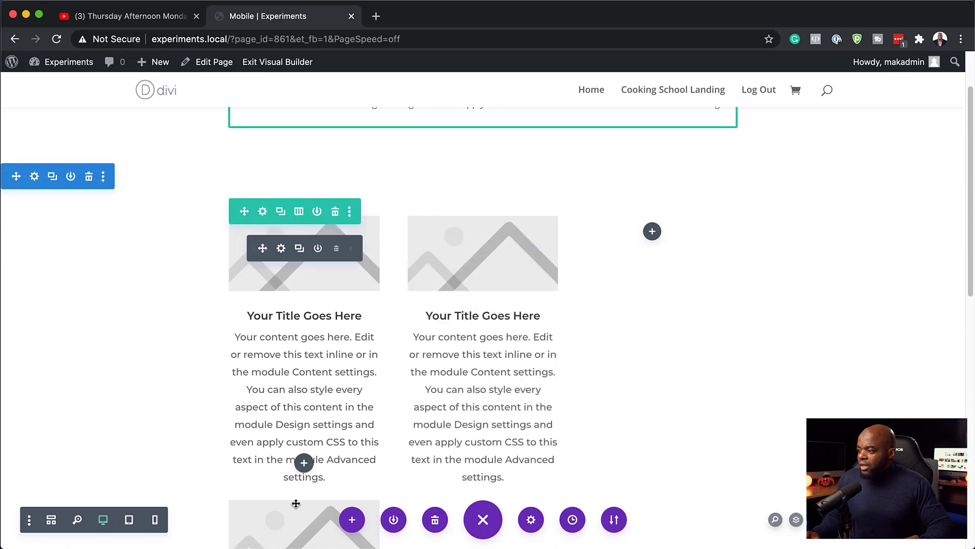
mouse_move(263, 532)
drag(263, 532, 671, 246)
scroll(914, 305, up, 2)
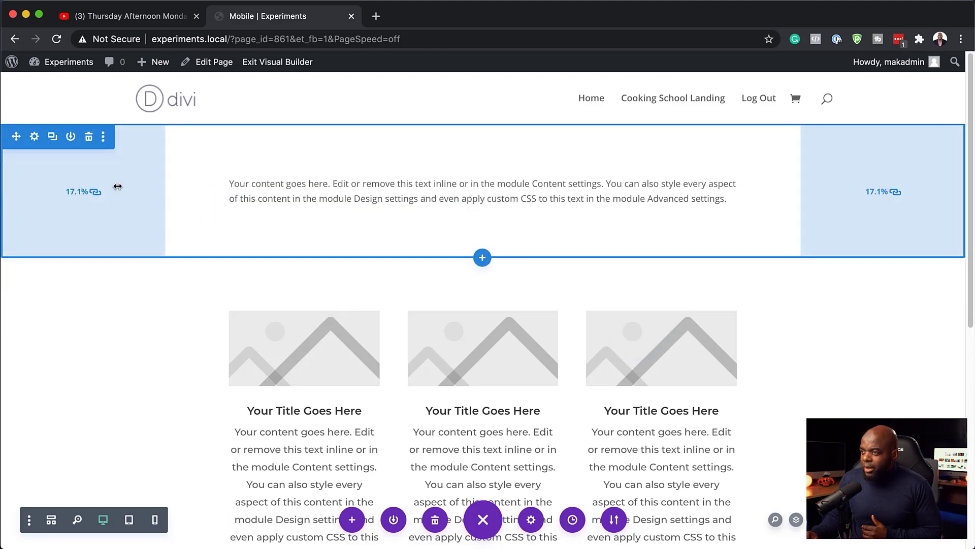
Shrink the side padding of both the intro text section and the three-blurb section
drag(161, 187, 133, 187)
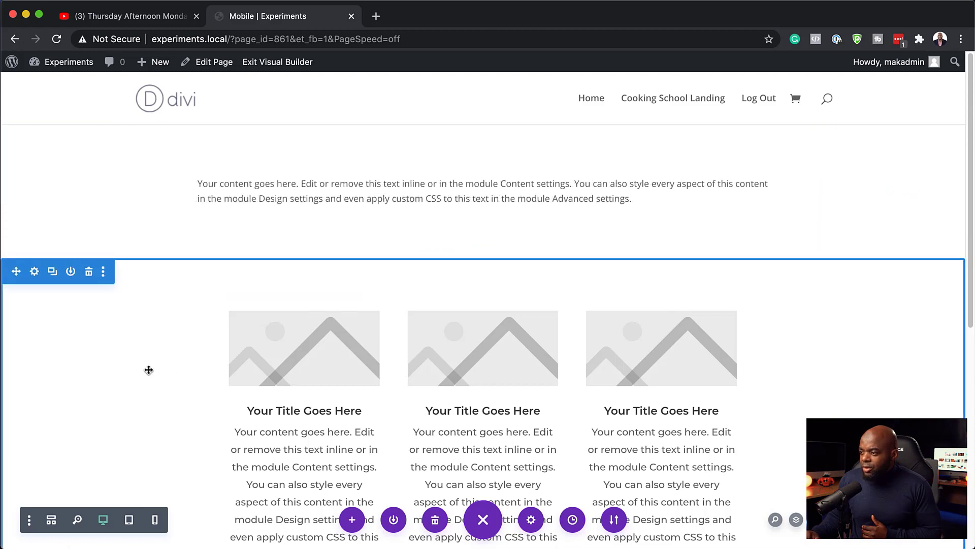
mouse_move(74, 335)
drag(161, 383, 133, 384)
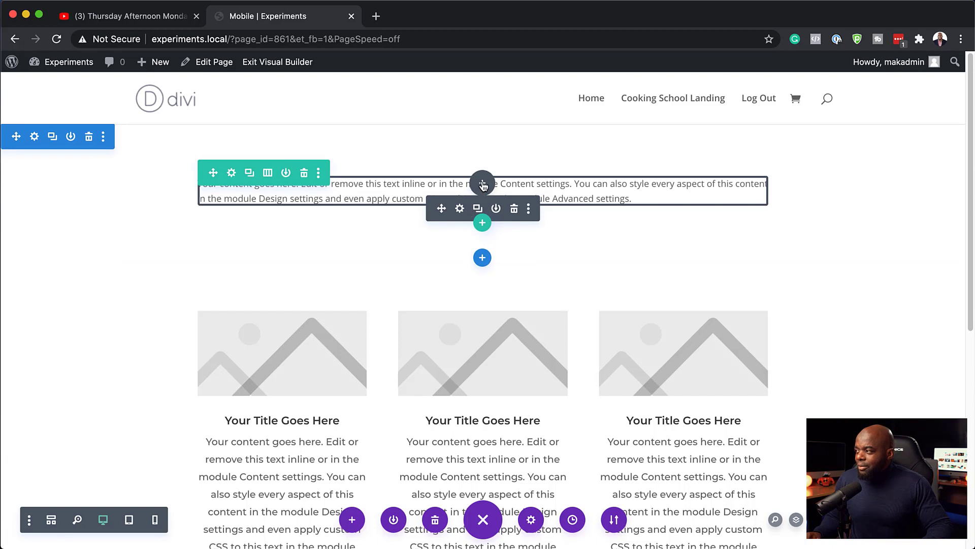
Insert a Button module below the intro text and set its alignment to center
click(483, 183)
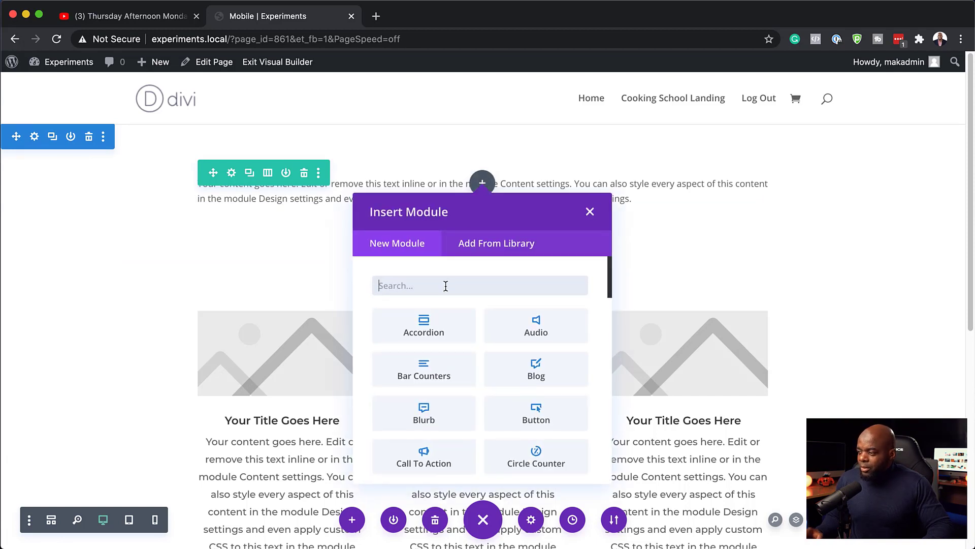
text(butt)
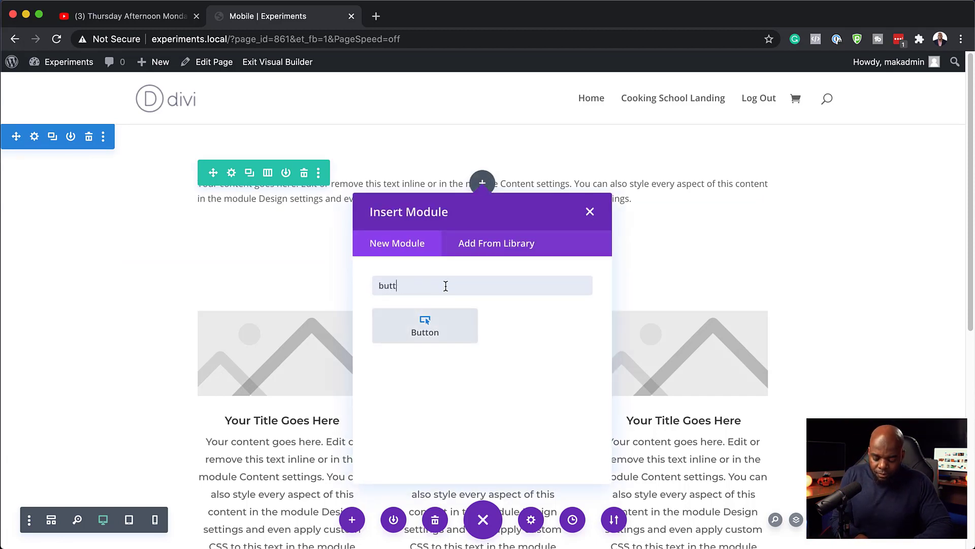
text(on)
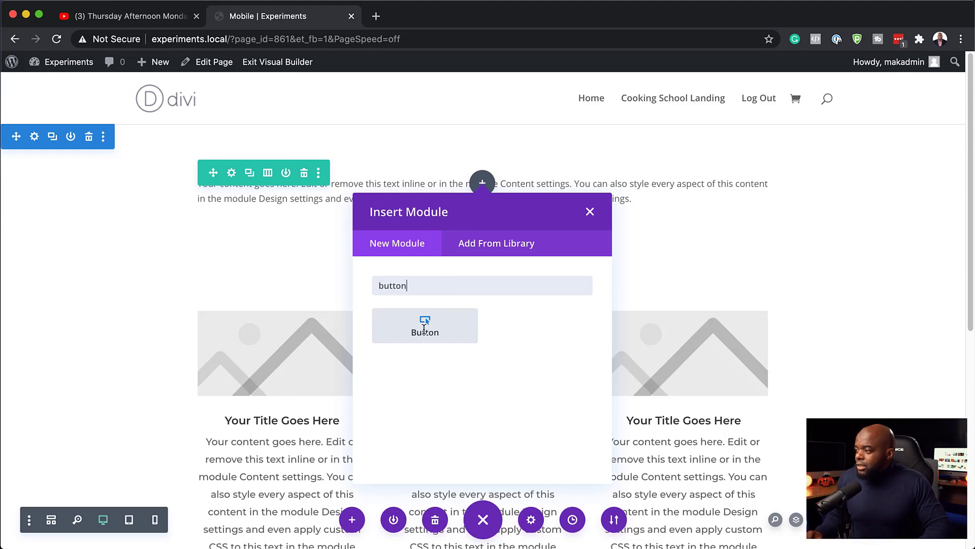
click(424, 329)
click(104, 114)
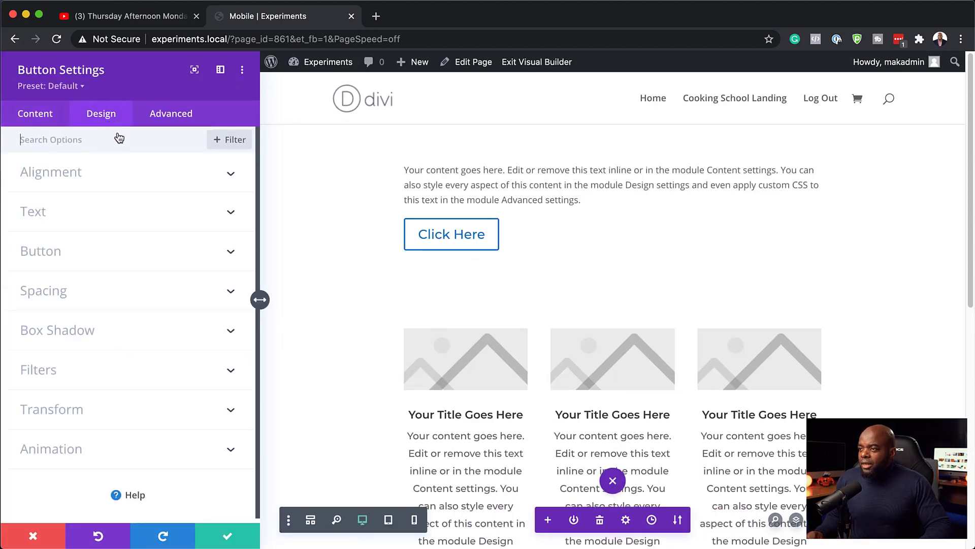
click(73, 180)
click(131, 219)
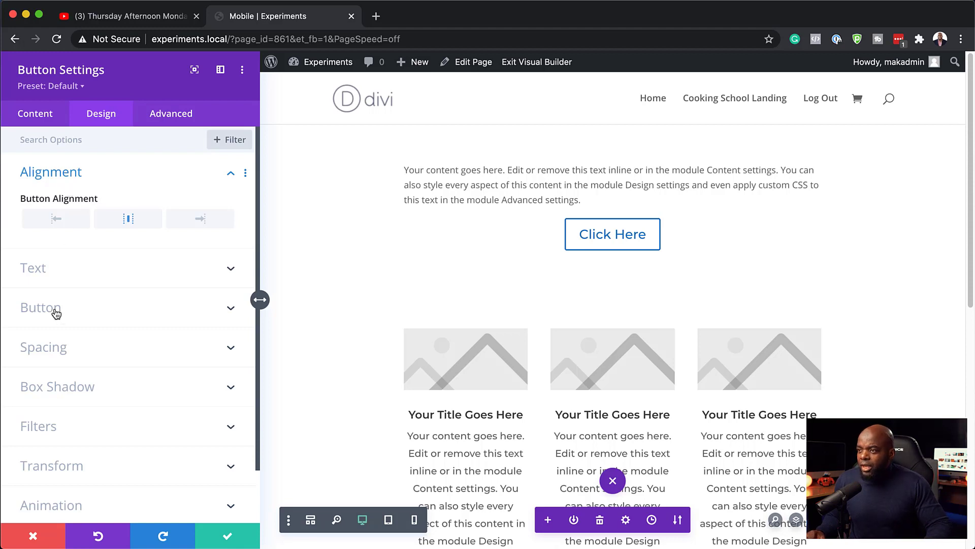
Change the button label from 'Click Here' to 'DOWNLOAD NOW!' and save the module
click(53, 122)
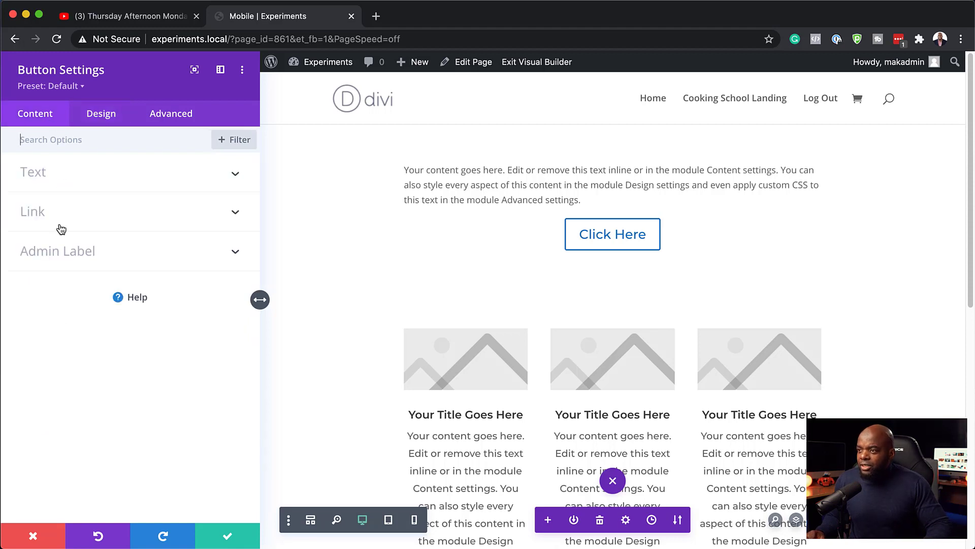
click(46, 179)
triple_click(81, 216)
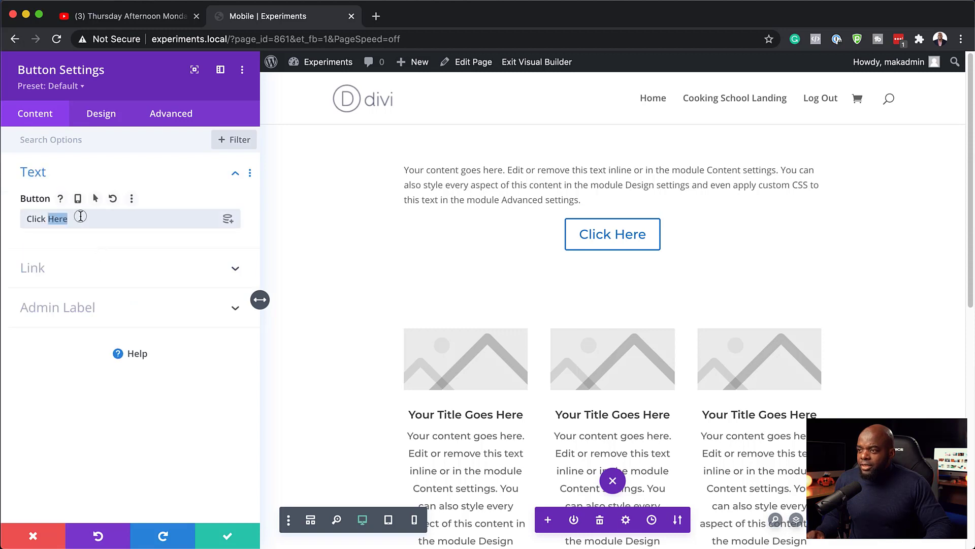
text(DOWNLOAD NOW!)
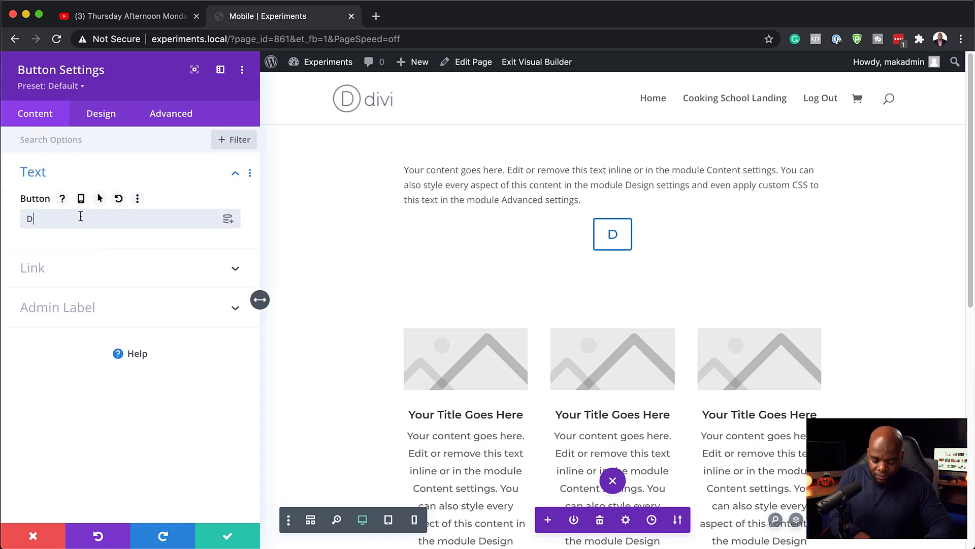
click(228, 536)
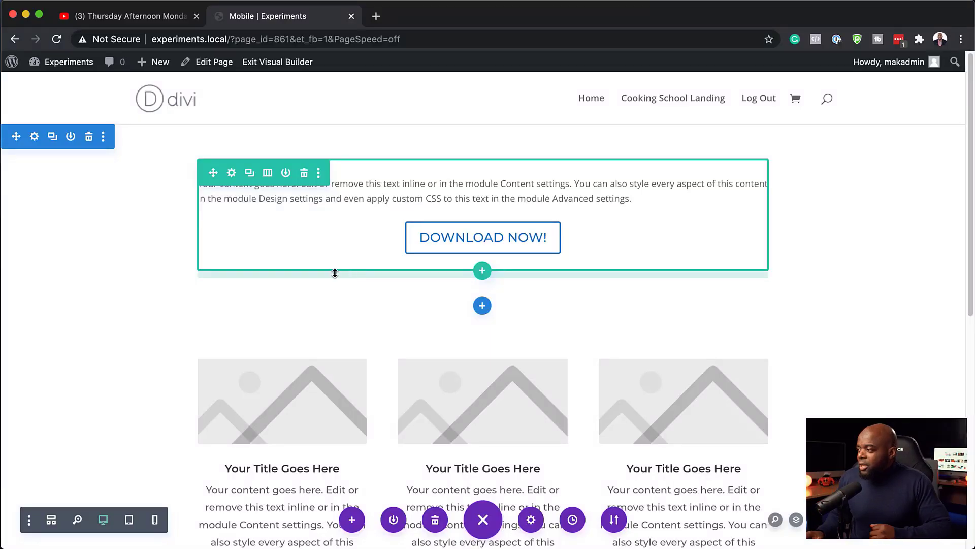
Duplicate the DOWNLOAD NOW! button and relabel the copy 'MORE INFO!'
mouse_move(492, 252)
click(479, 229)
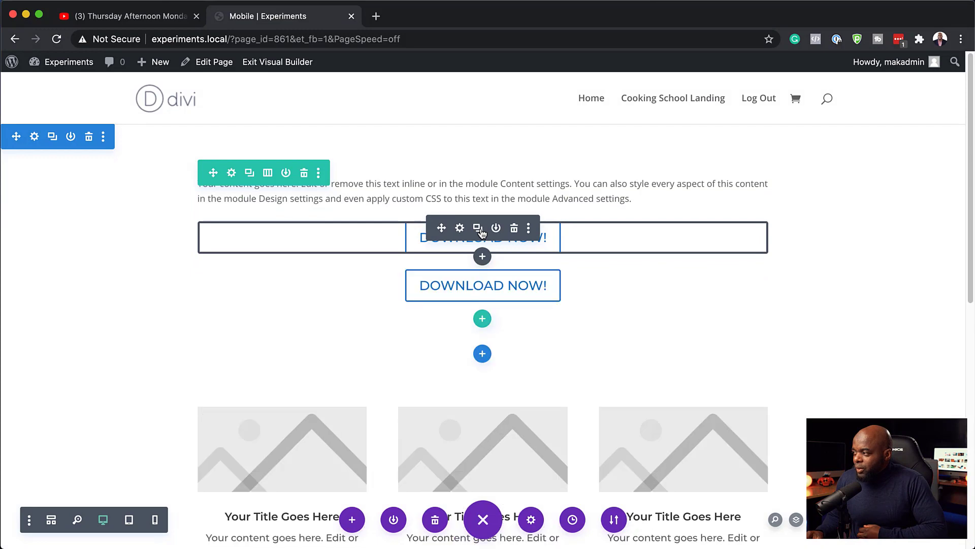
click(459, 277)
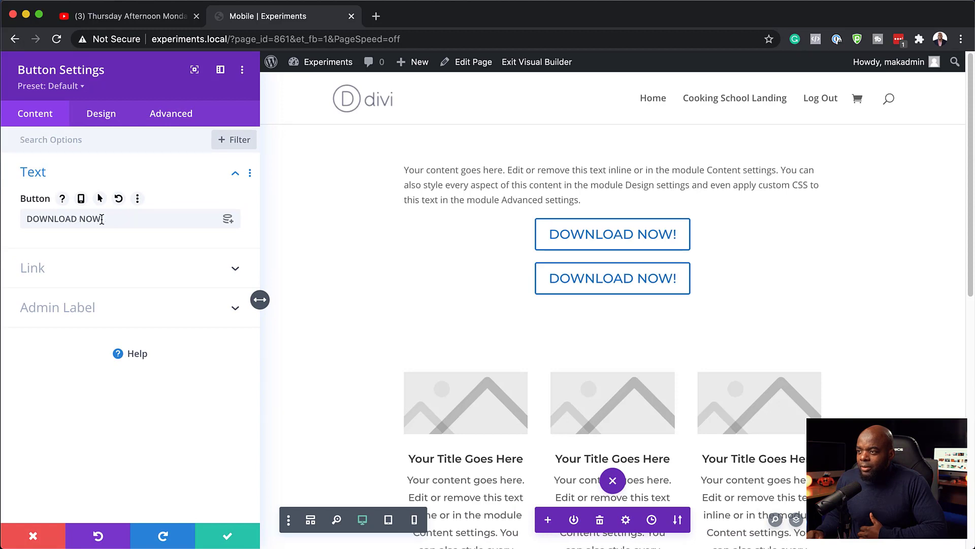
drag(102, 219, 26, 219)
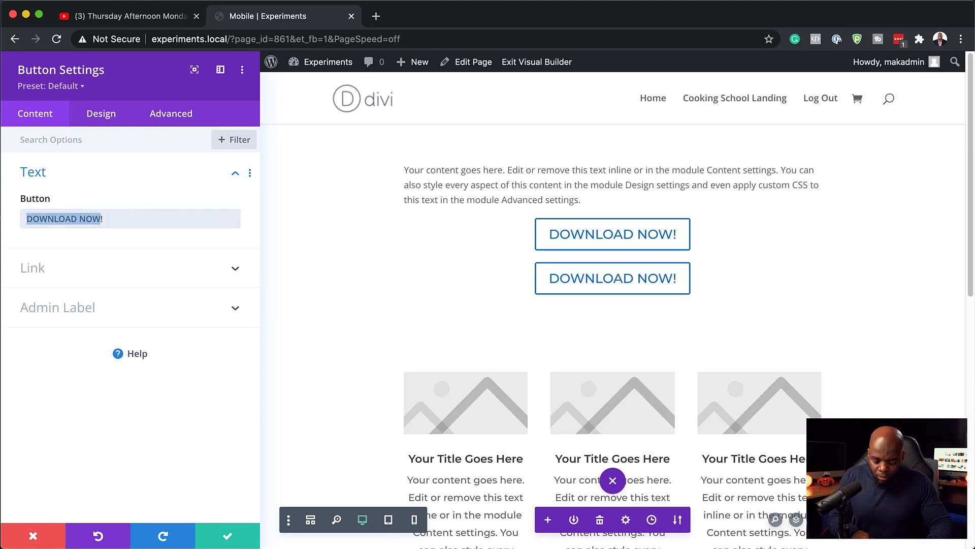
text(MORE INF)
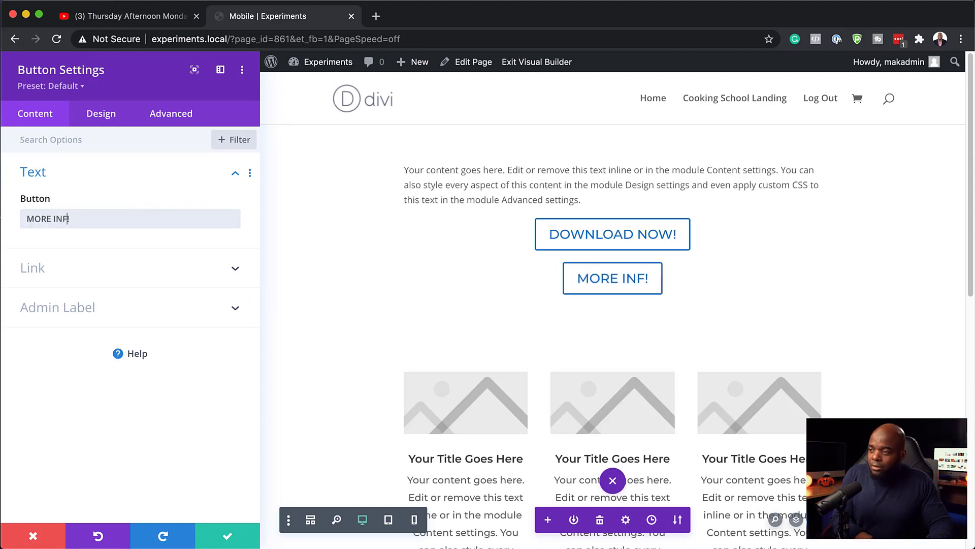
text(O)
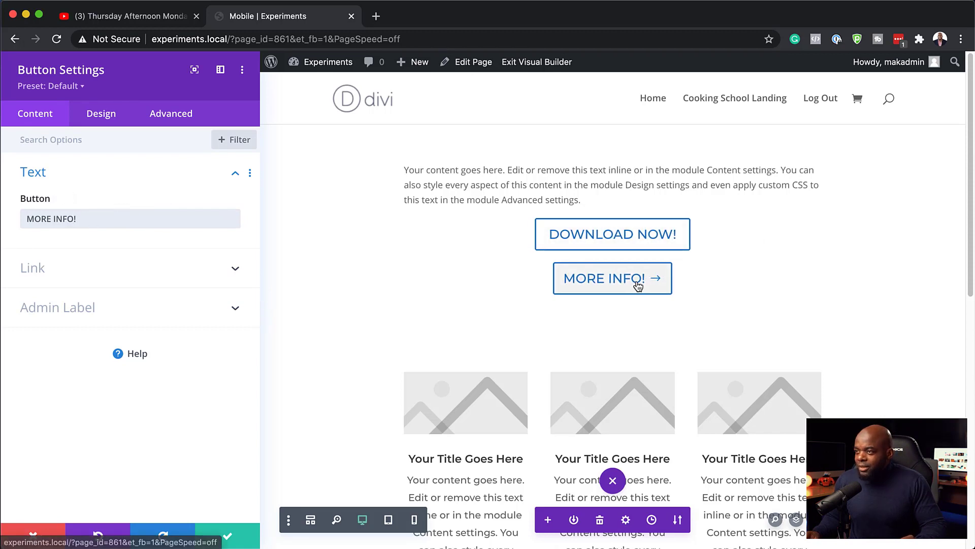
Disable the MORE INFO! button on desktop under Advanced > Visibility and save
click(177, 118)
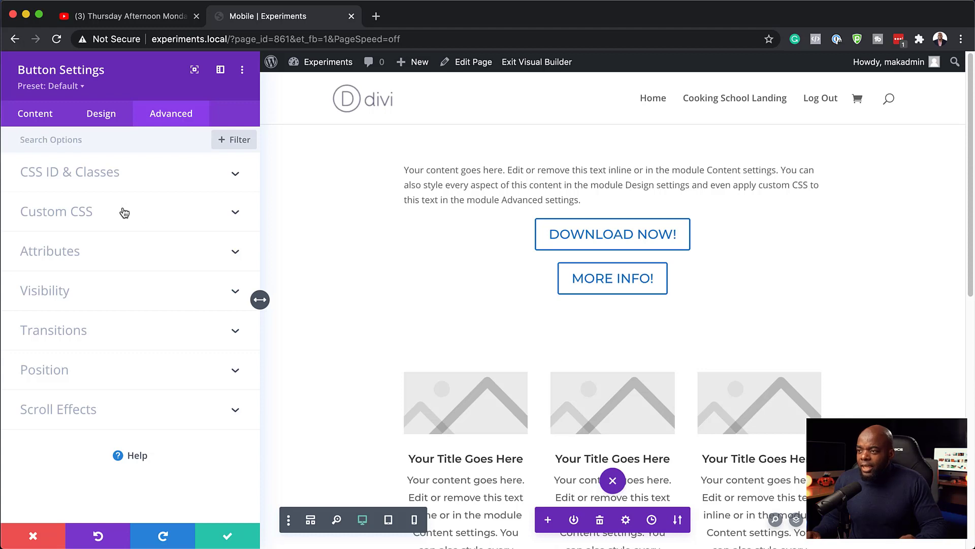
click(62, 292)
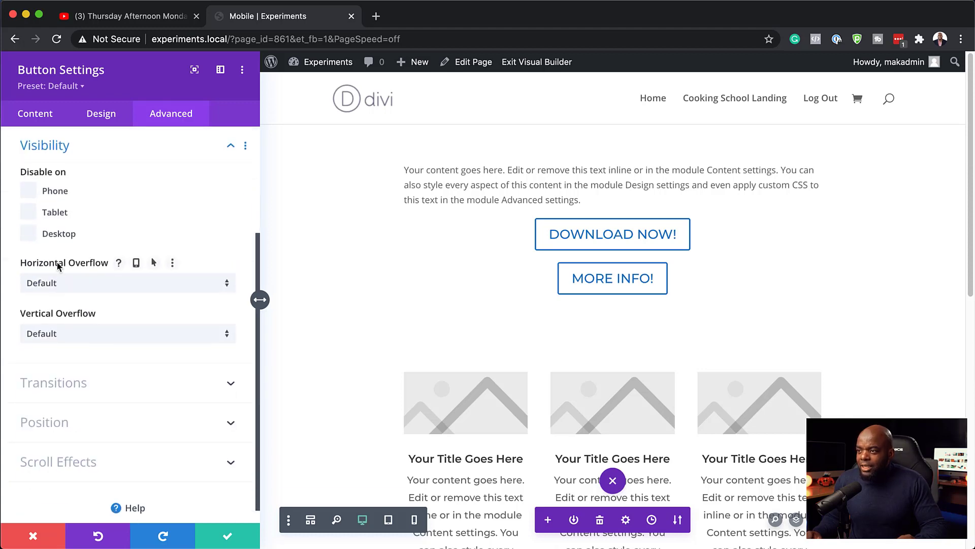
click(28, 237)
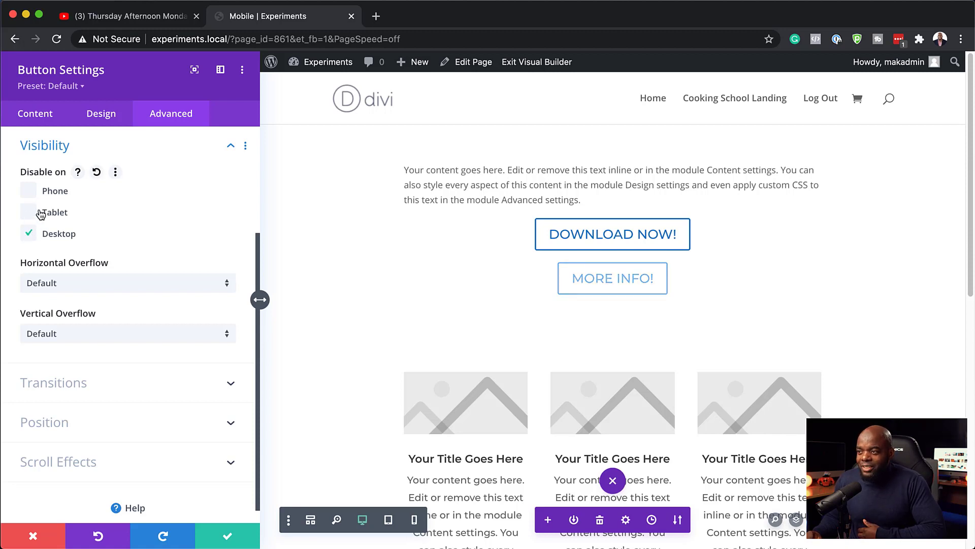
click(229, 537)
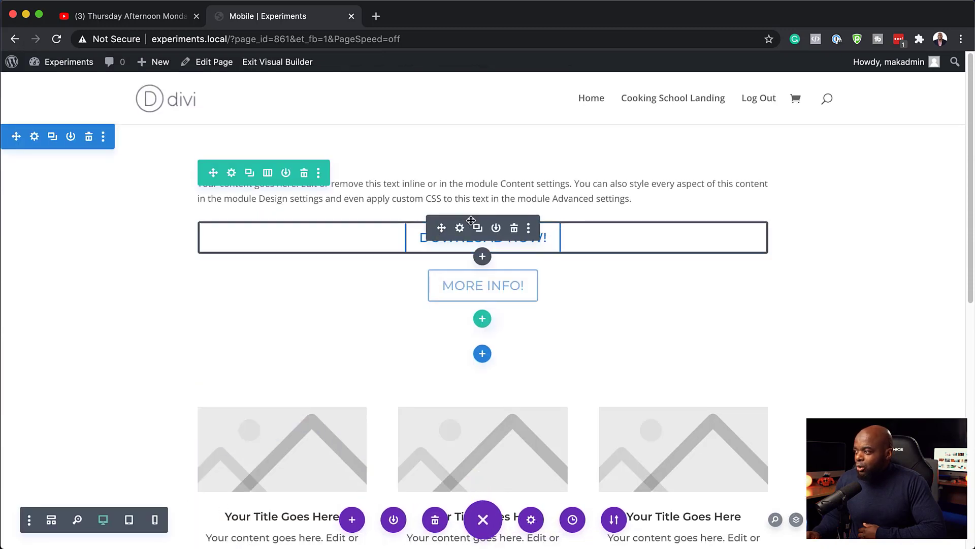
Disable the DOWNLOAD NOW! button on phone and tablet under Advanced > Visibility and save
click(460, 231)
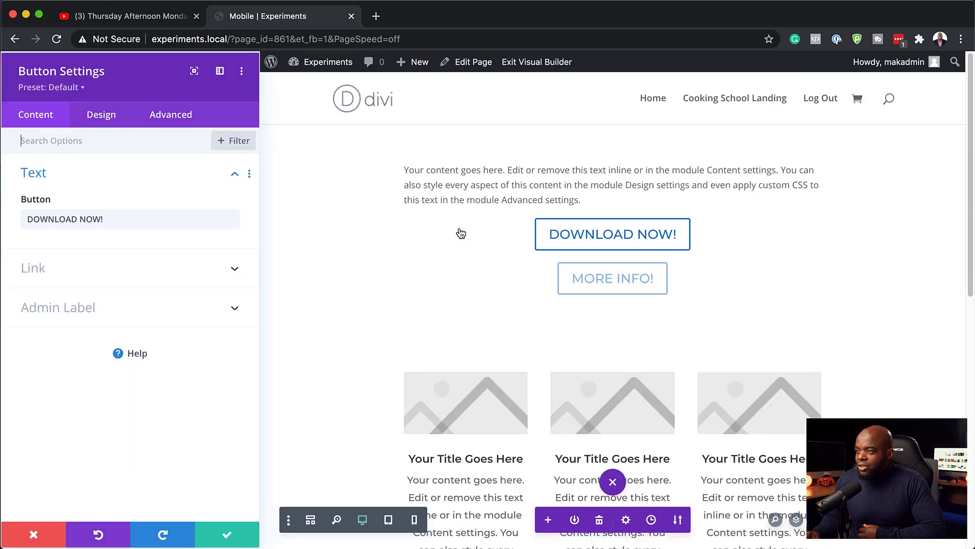
click(165, 116)
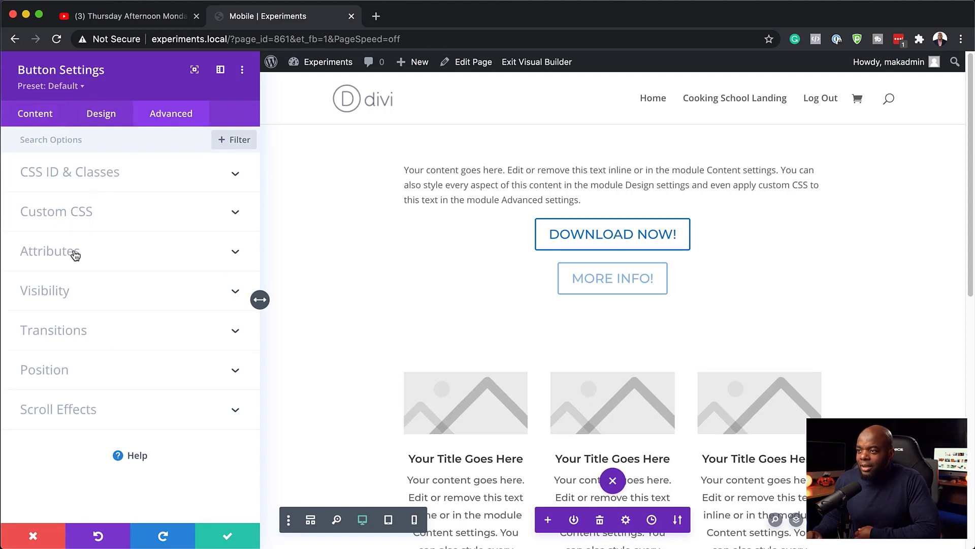
click(59, 287)
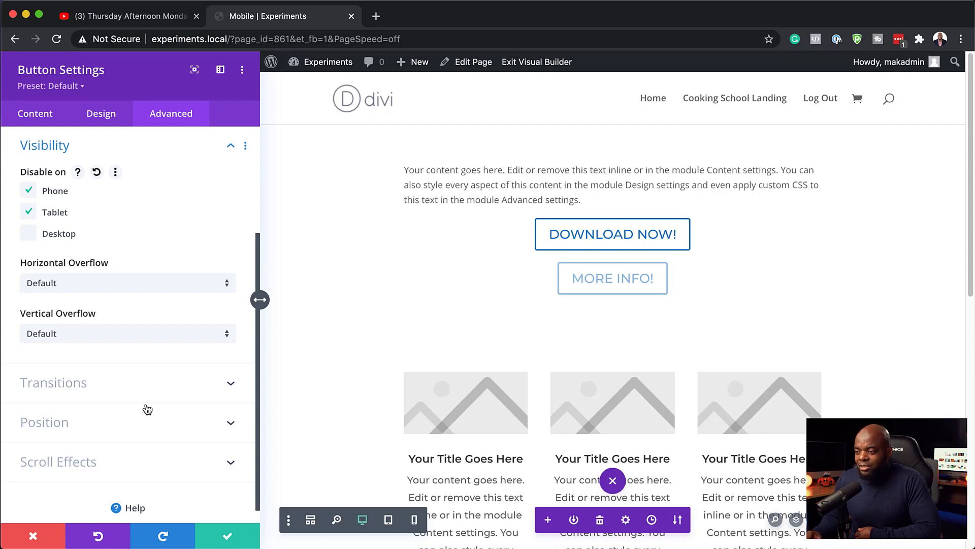
click(239, 543)
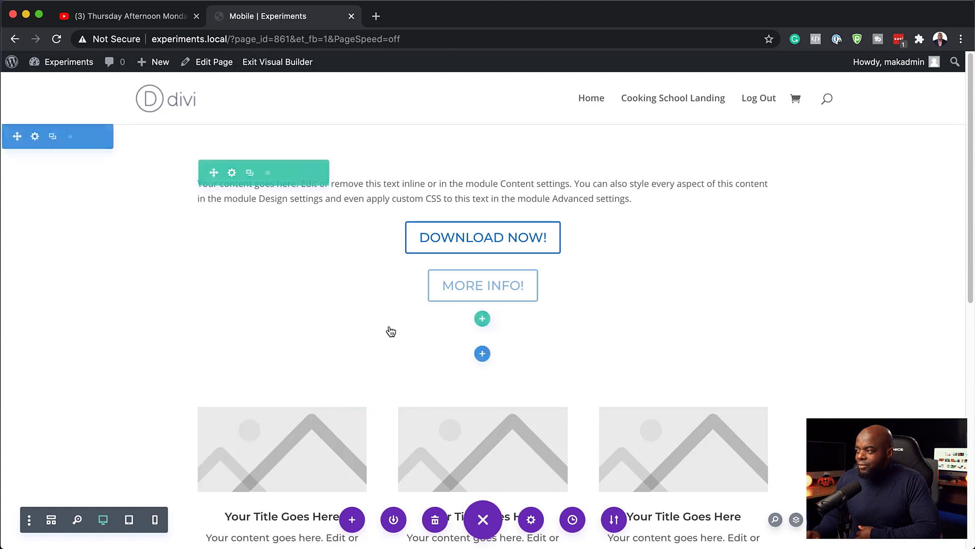
click(129, 524)
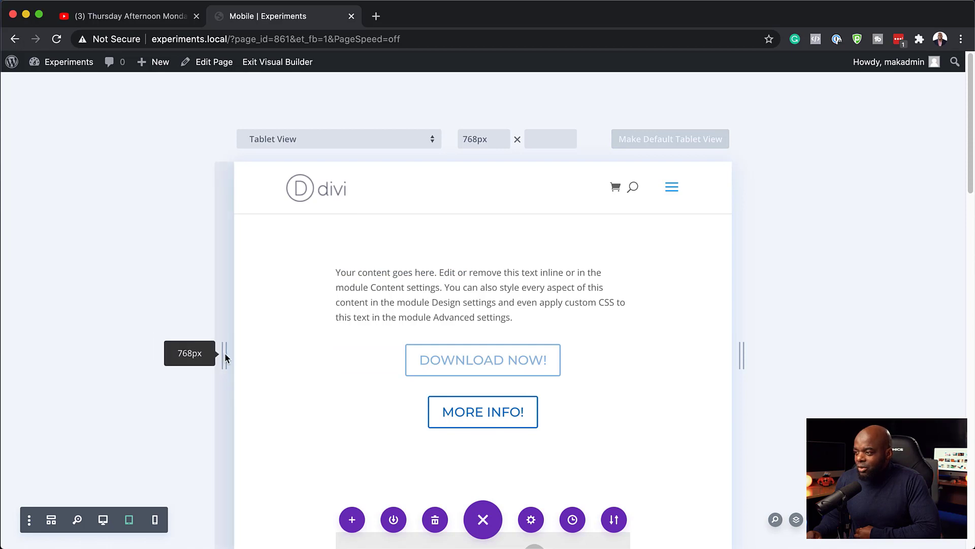
drag(228, 354, 109, 394)
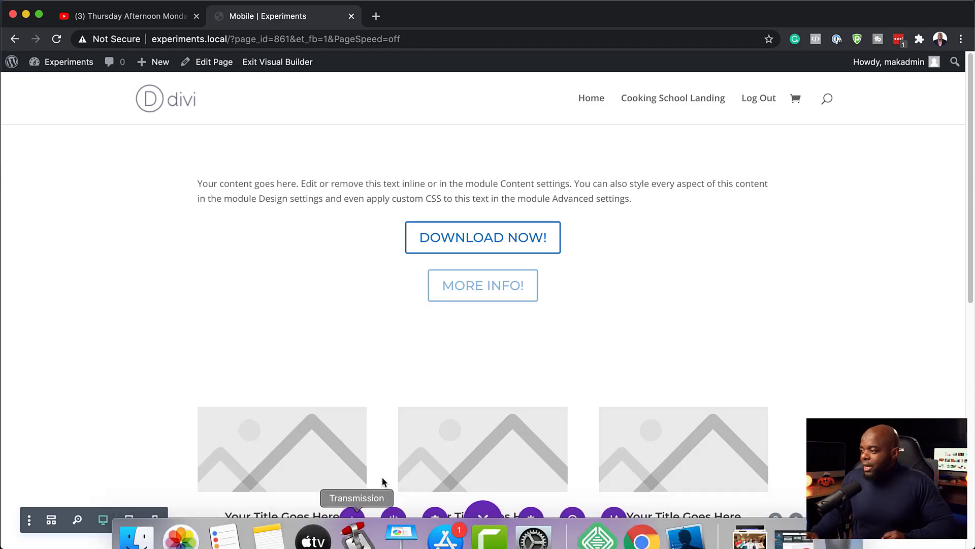
Duplicate the blurb section and delete its blurb row, leaving an empty section
scroll(474, 381, down, 10)
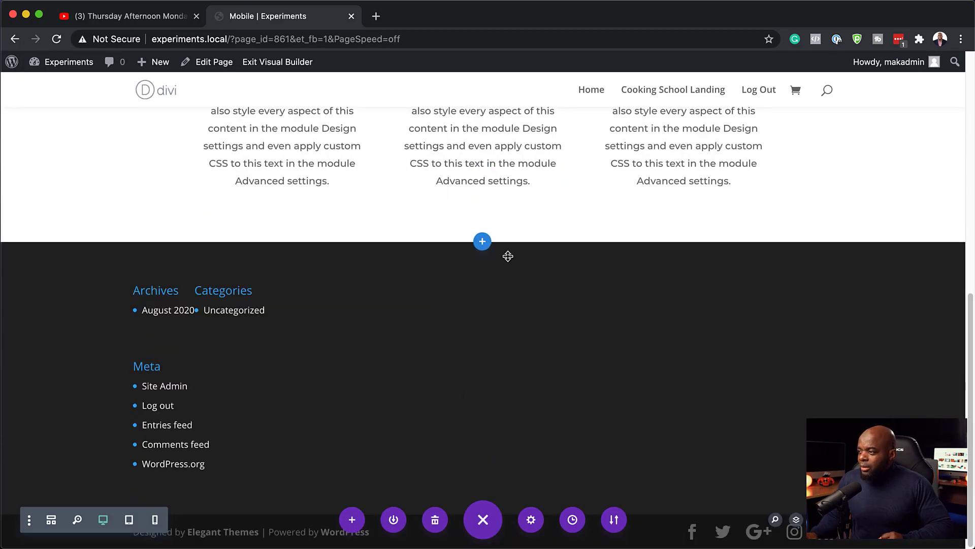
scroll(507, 261, up, 8)
scroll(481, 289, up, 2)
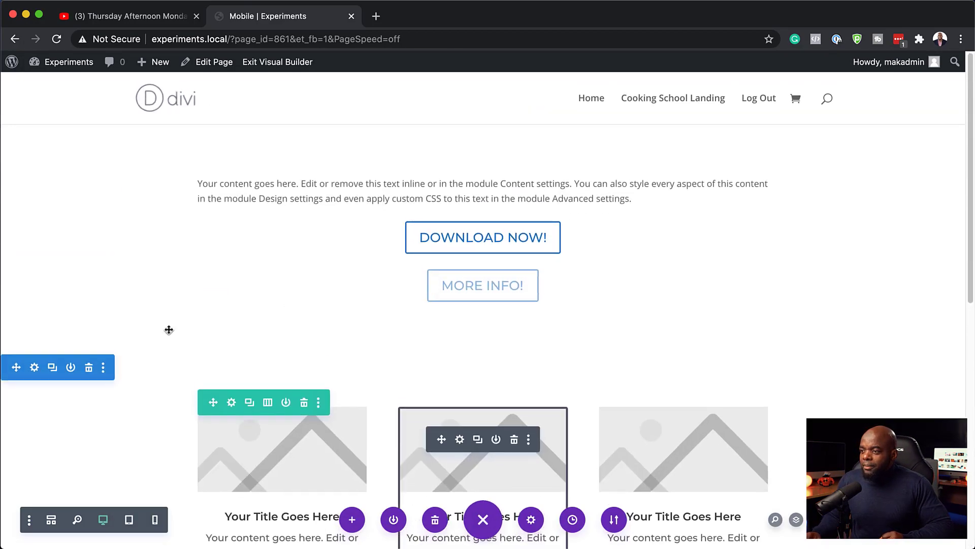
click(53, 368)
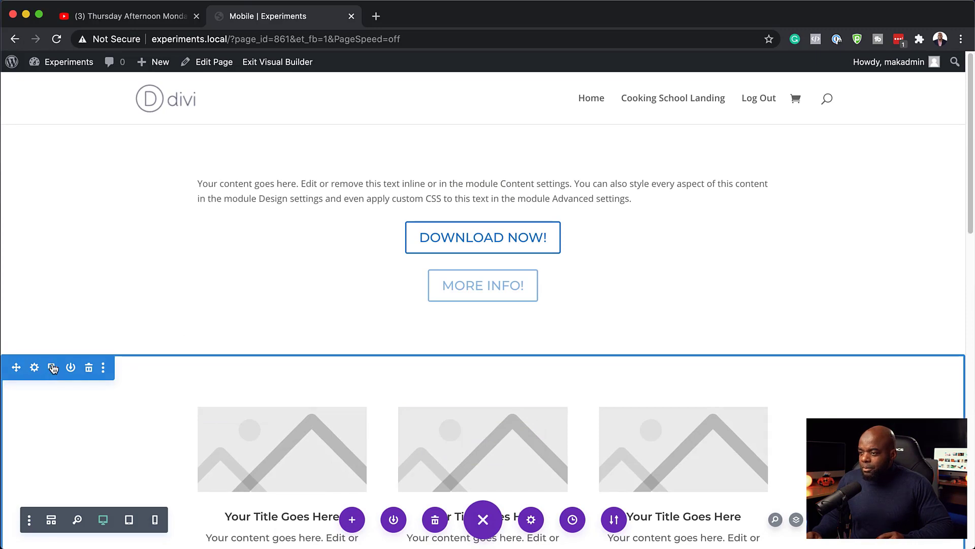
scroll(337, 374, down, 10)
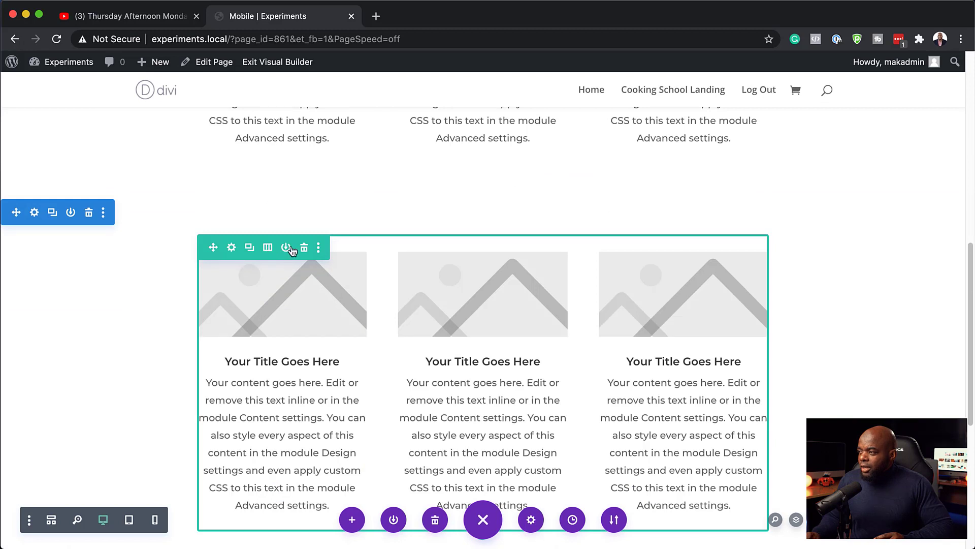
click(304, 247)
Add a one-column row to the empty section and insert an Image module
click(486, 265)
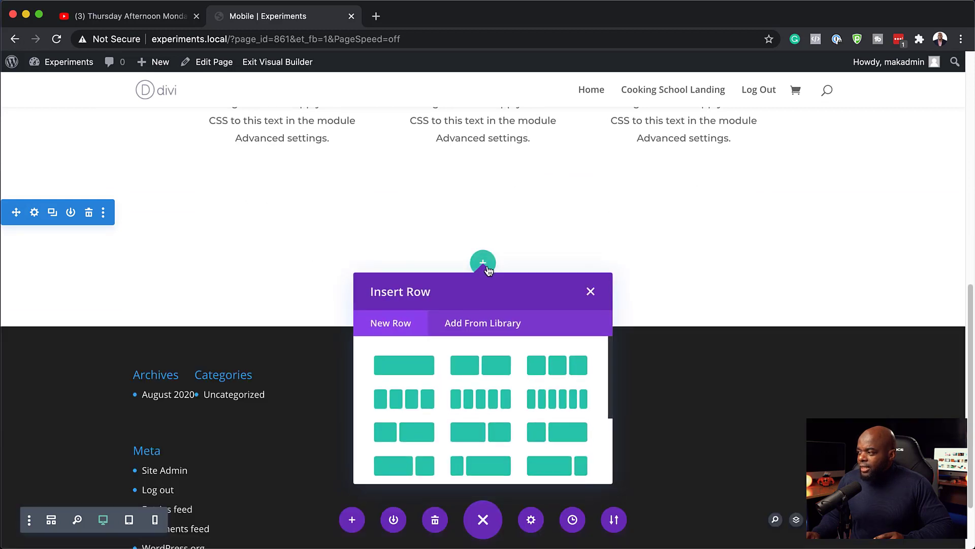
click(421, 371)
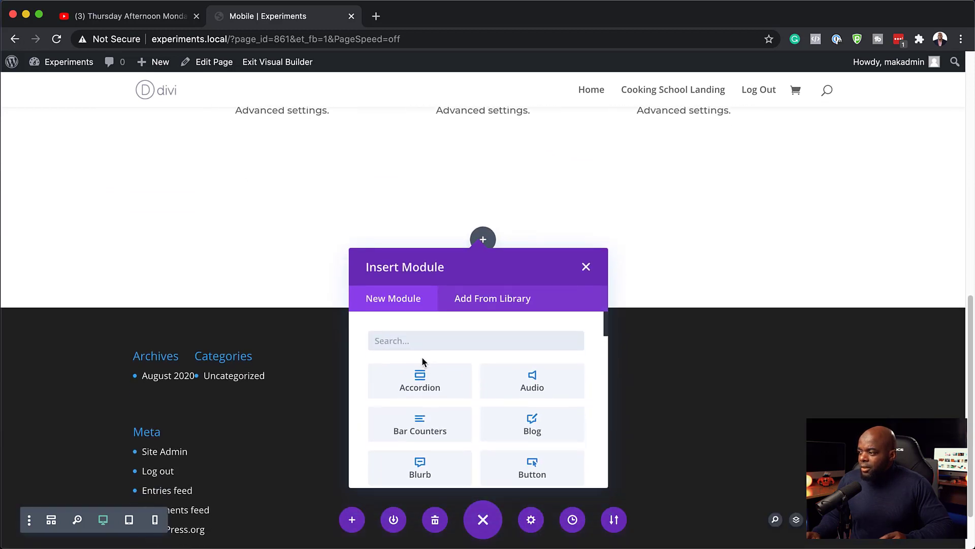
text(image)
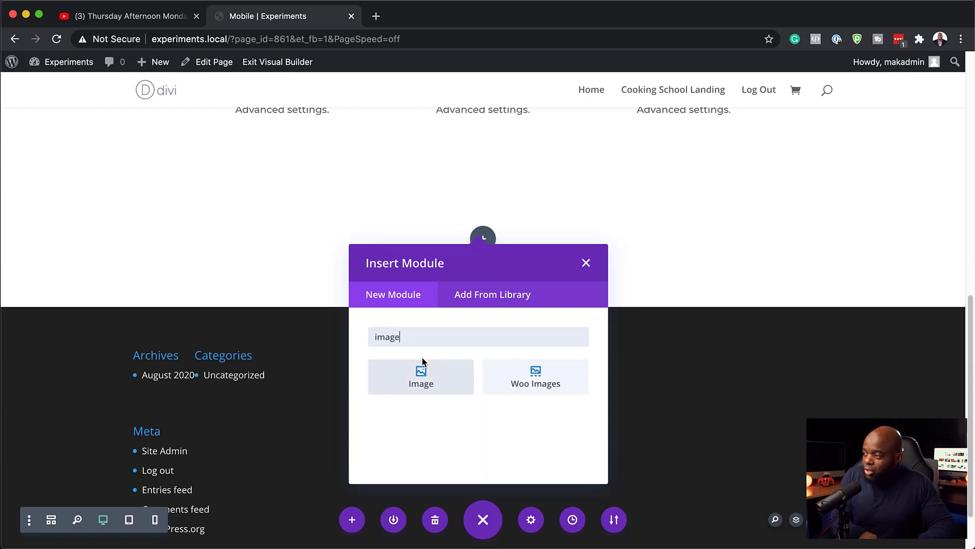
click(444, 380)
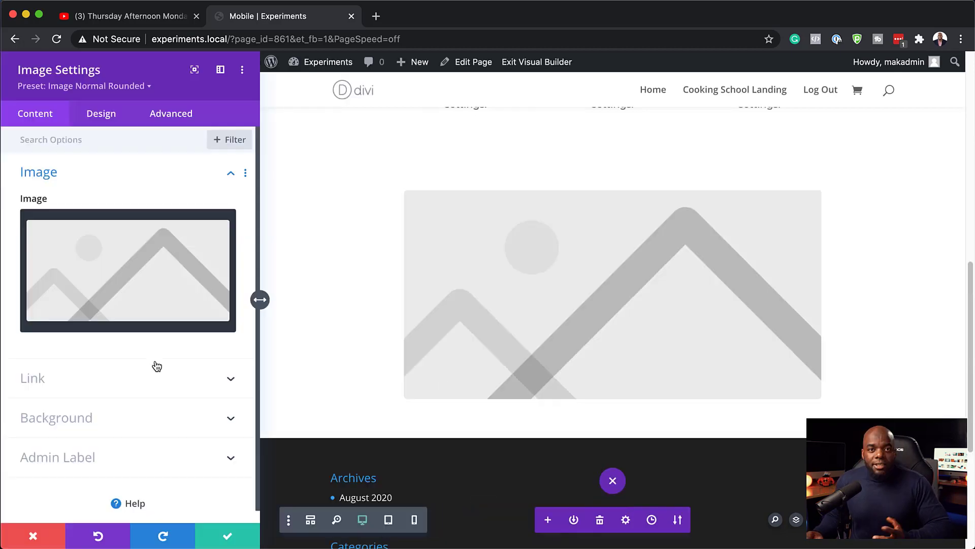
Set the image to the woman with shopping bags photo from the media library
click(136, 283)
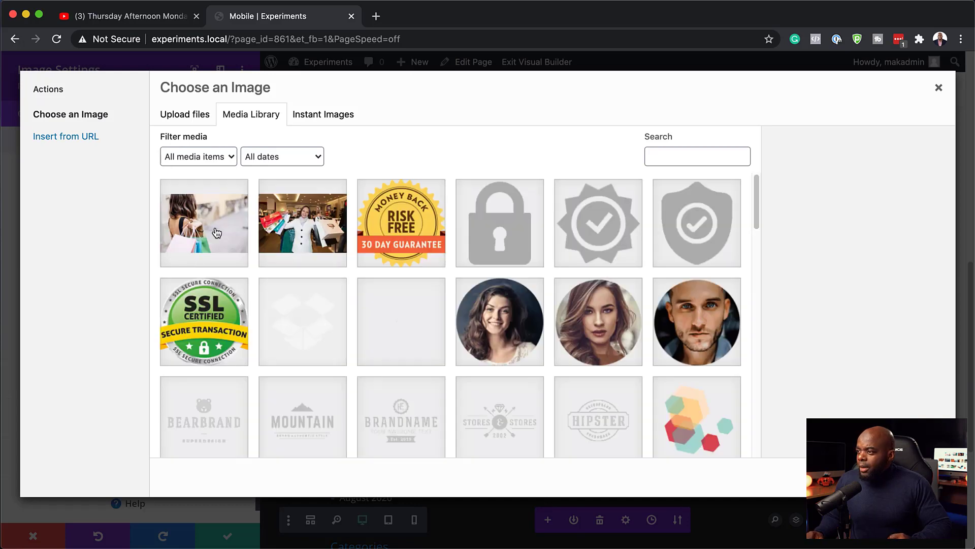
click(217, 233)
click(907, 477)
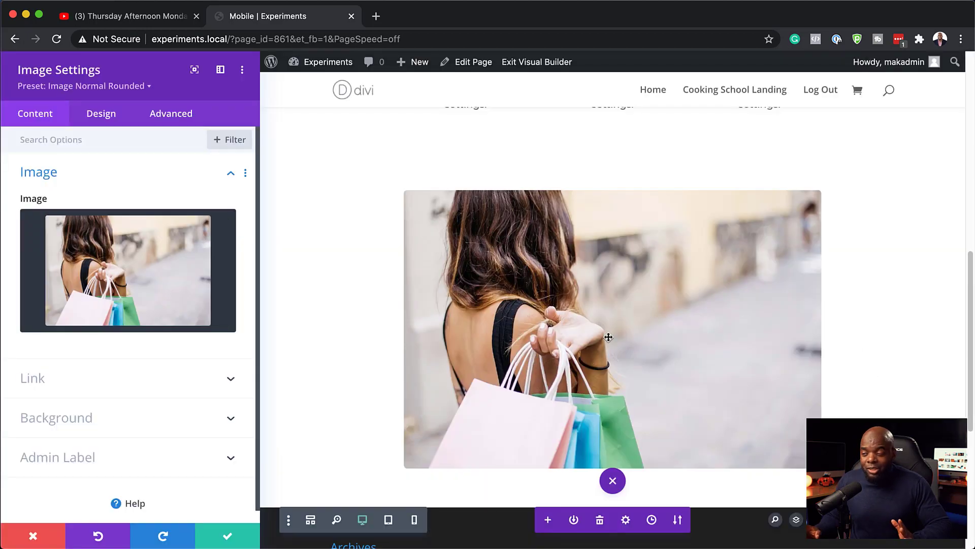
Enable per-device images and choose the smiling shopper in a store photo for tablet
mouse_move(143, 204)
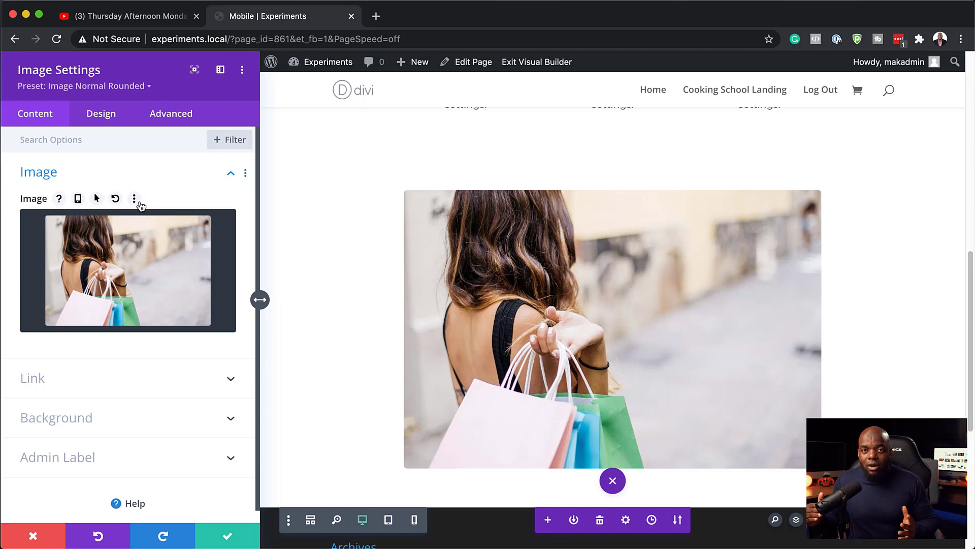
mouse_move(133, 269)
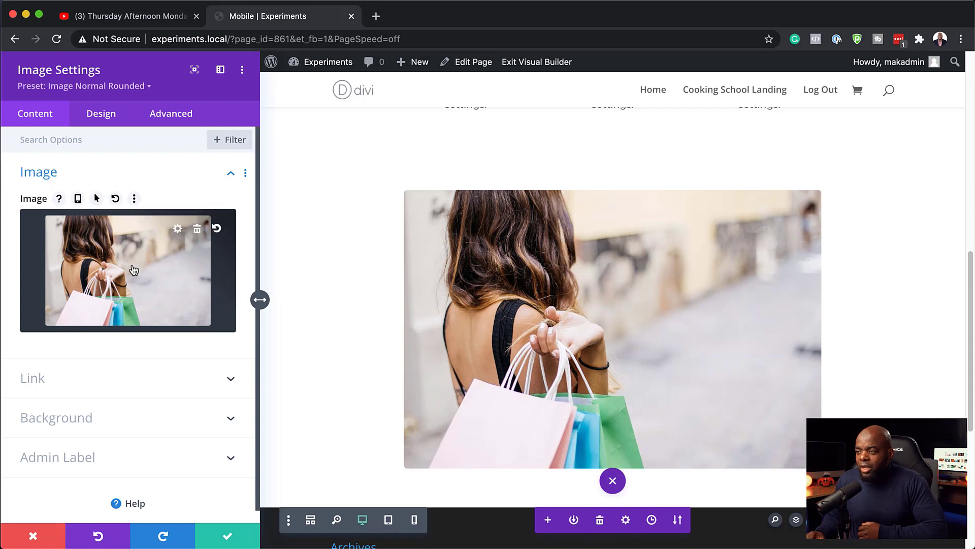
click(78, 201)
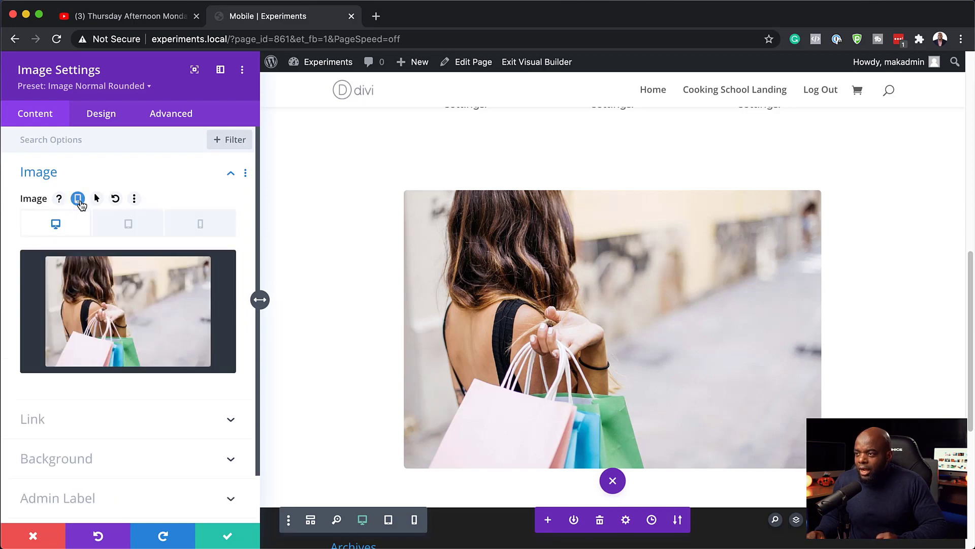
click(147, 234)
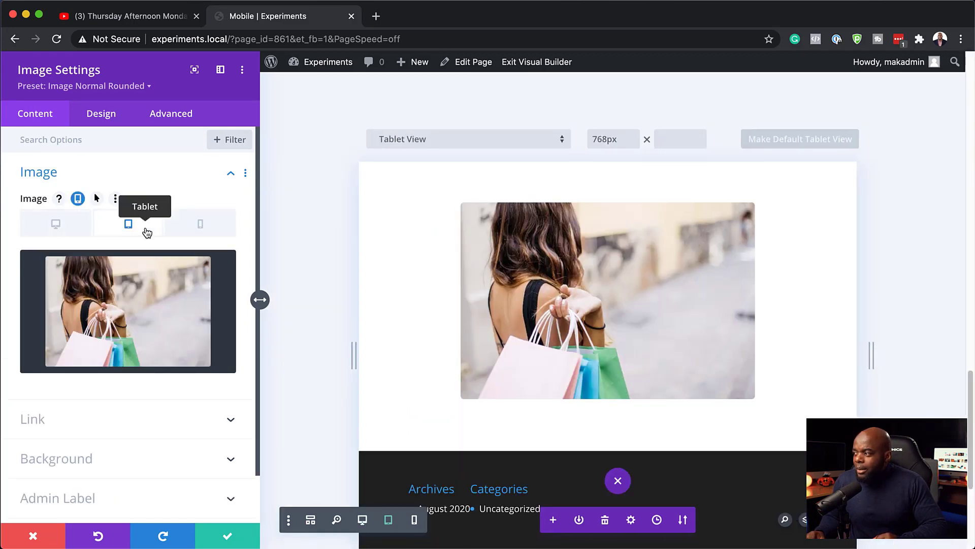
click(147, 302)
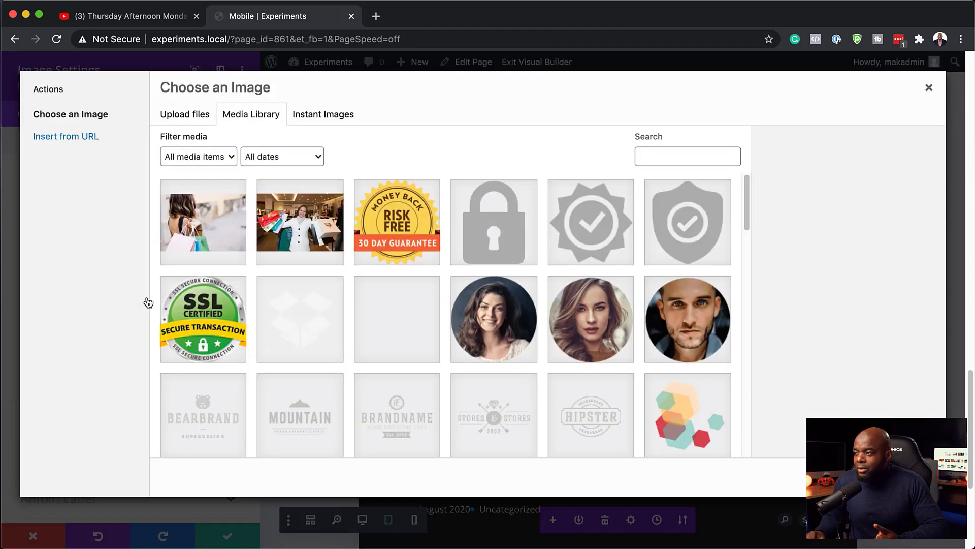
click(312, 224)
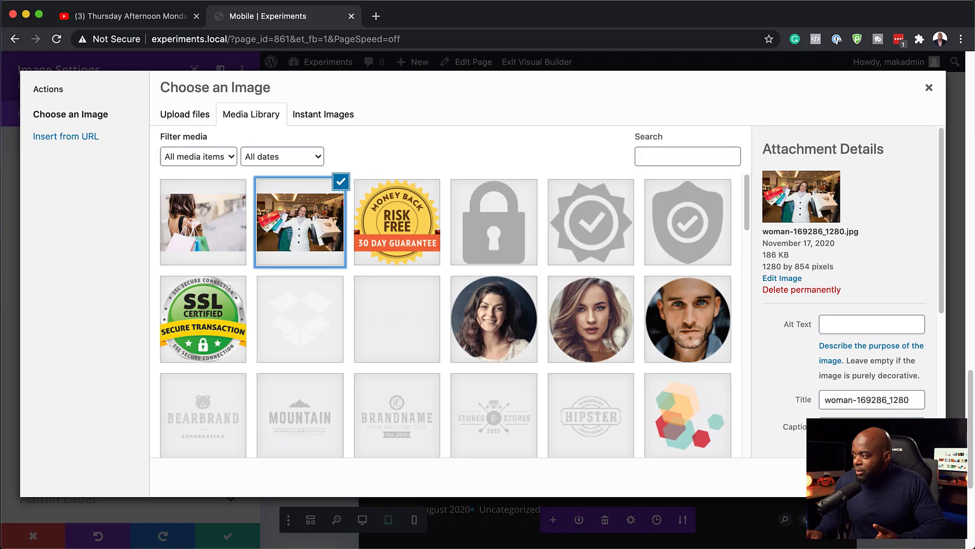
click(898, 477)
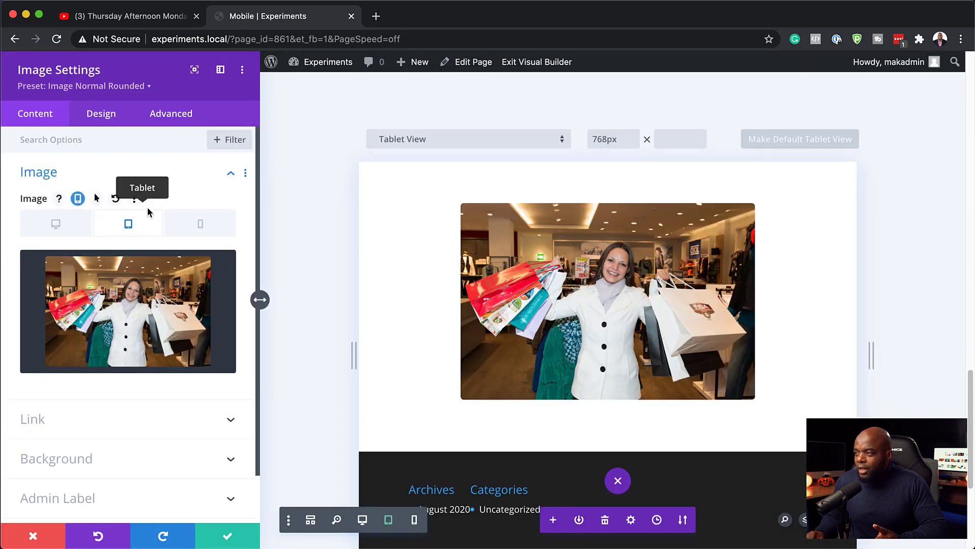
Compare the phone, desktop and tablet image tabs to confirm each device's photo
click(192, 228)
mouse_move(149, 312)
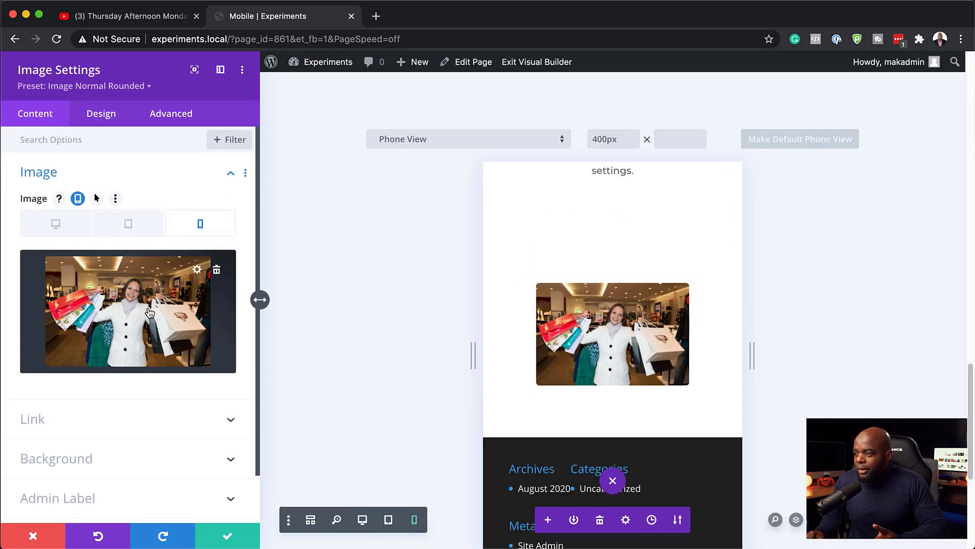
click(76, 228)
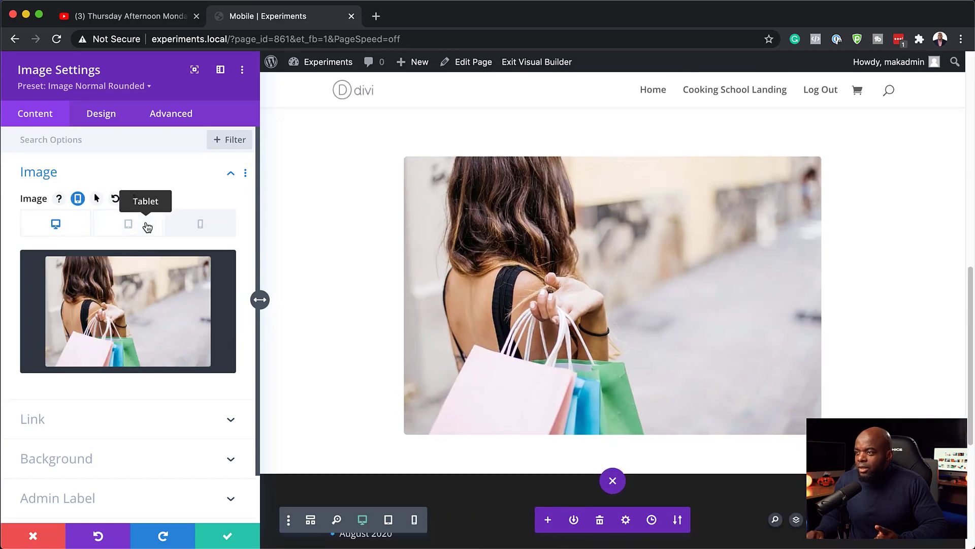
click(148, 227)
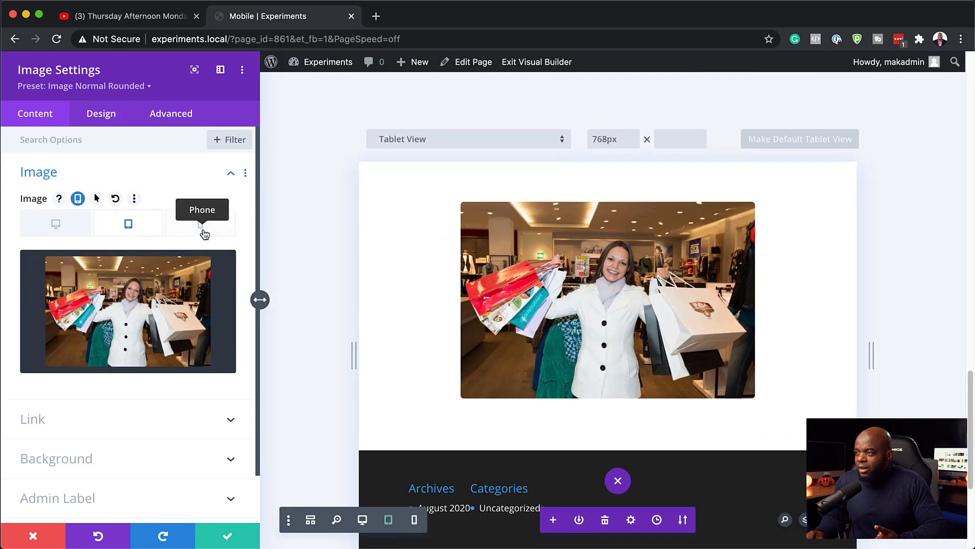
click(204, 230)
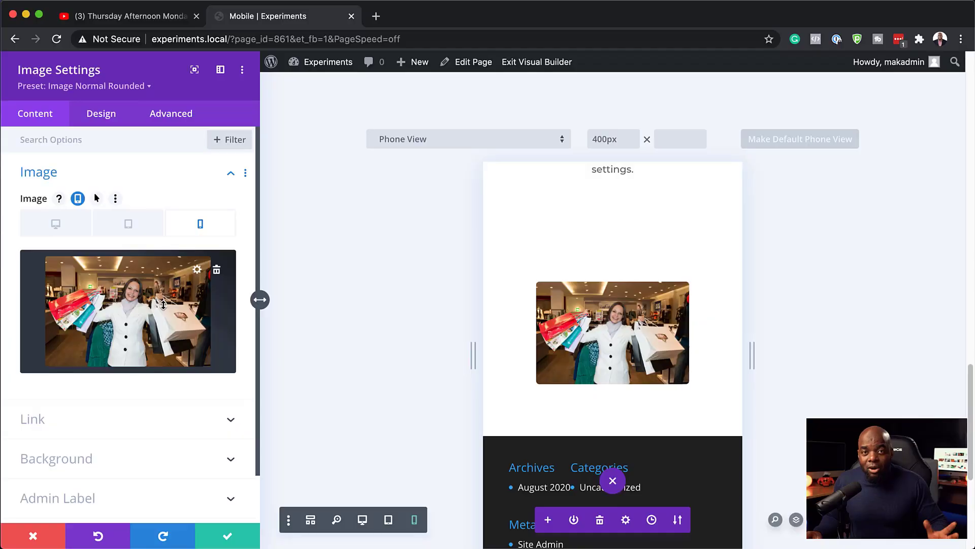
Save the image settings, check tablet preview, then return to desktop view at the page top
click(228, 541)
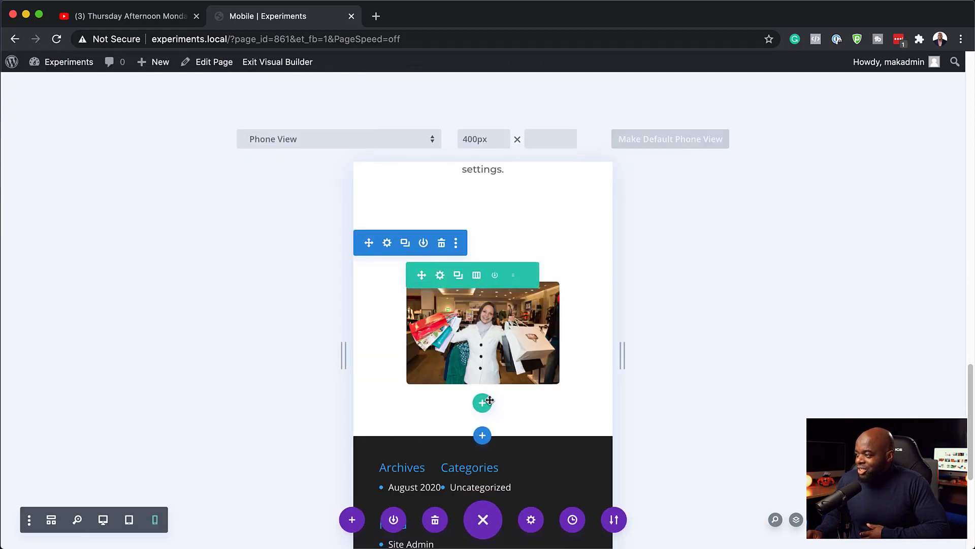
click(131, 522)
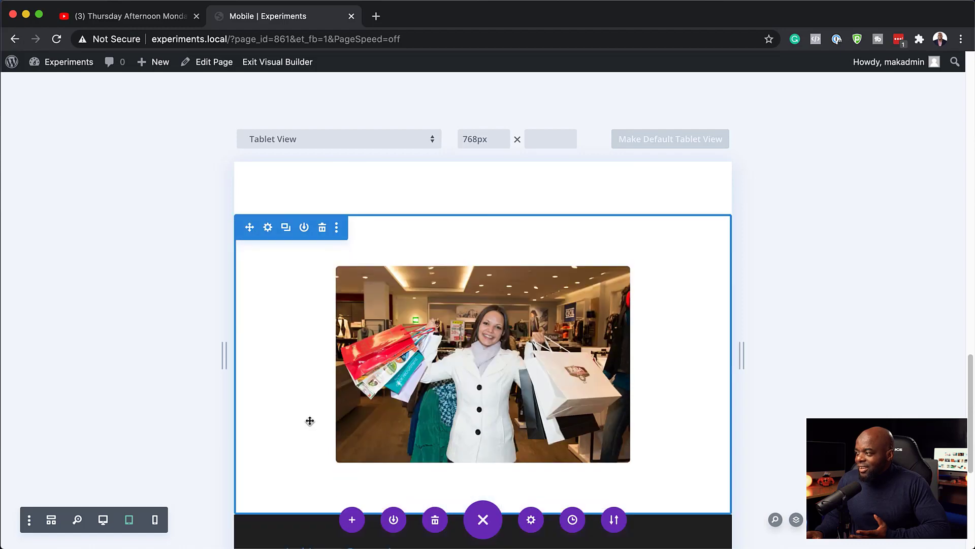
click(104, 519)
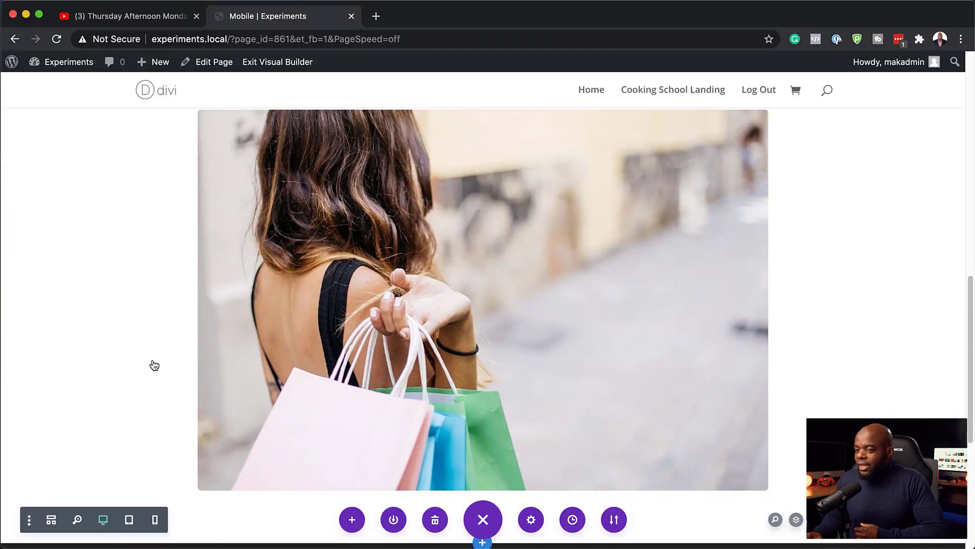
scroll(376, 359, up, 12)
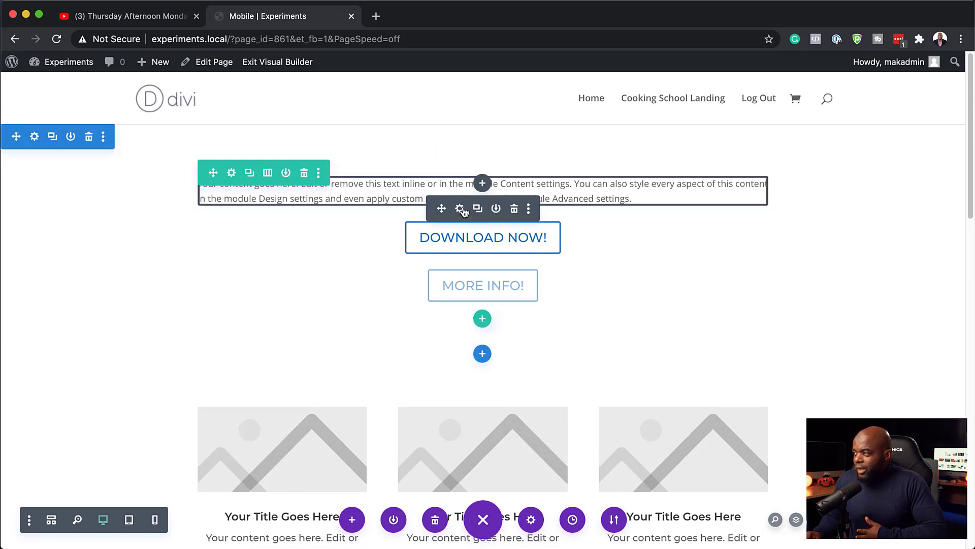
Enable separate per-device text settings in the intro text's Design > Text options, on the tablet tab
click(460, 208)
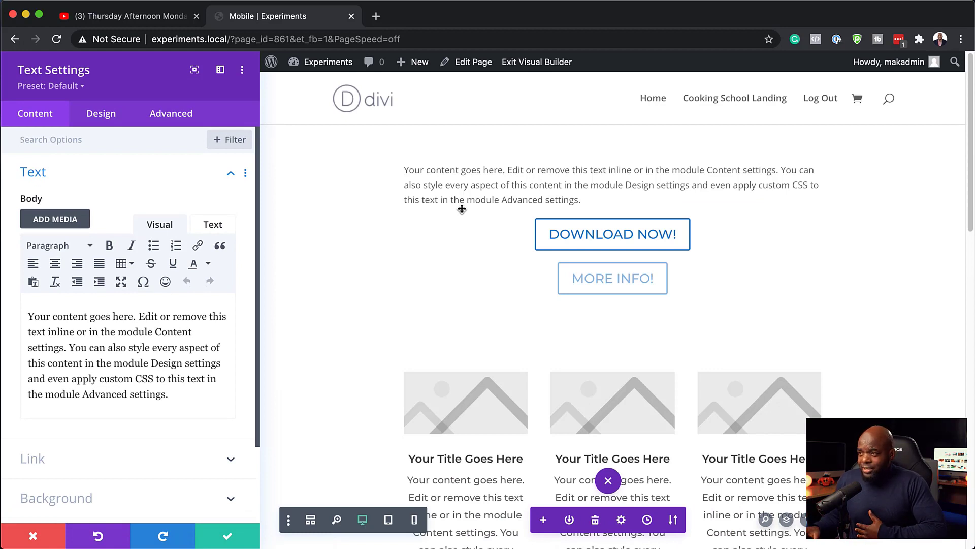
click(109, 116)
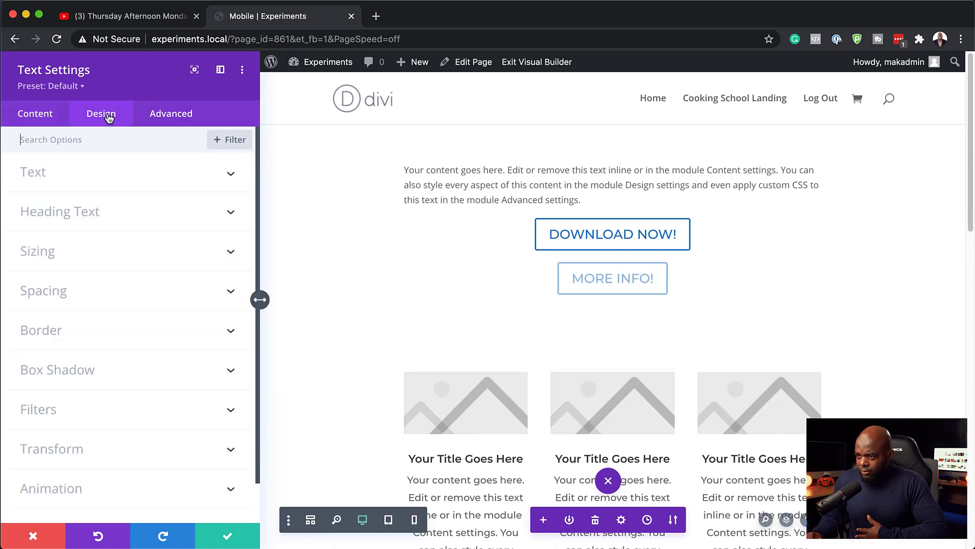
click(74, 178)
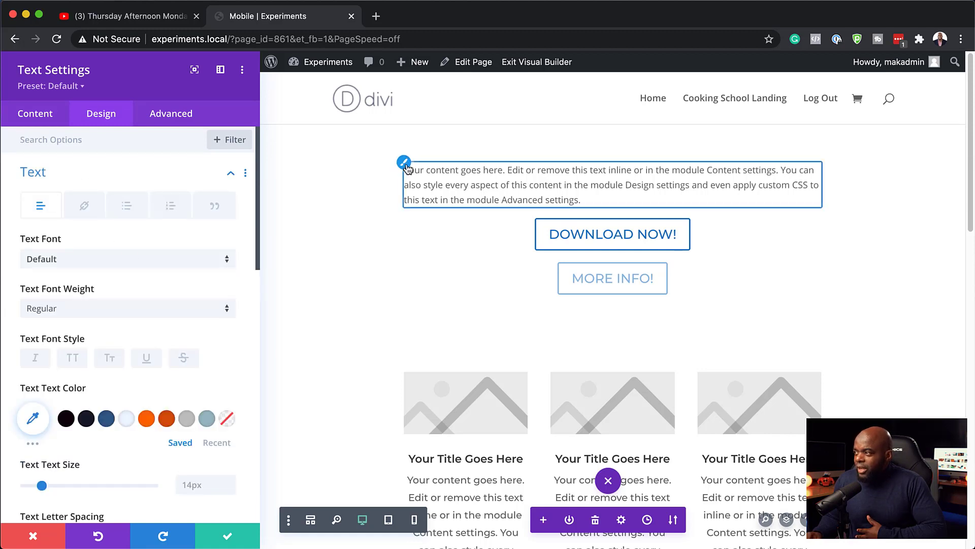
scroll(215, 346, down, 3)
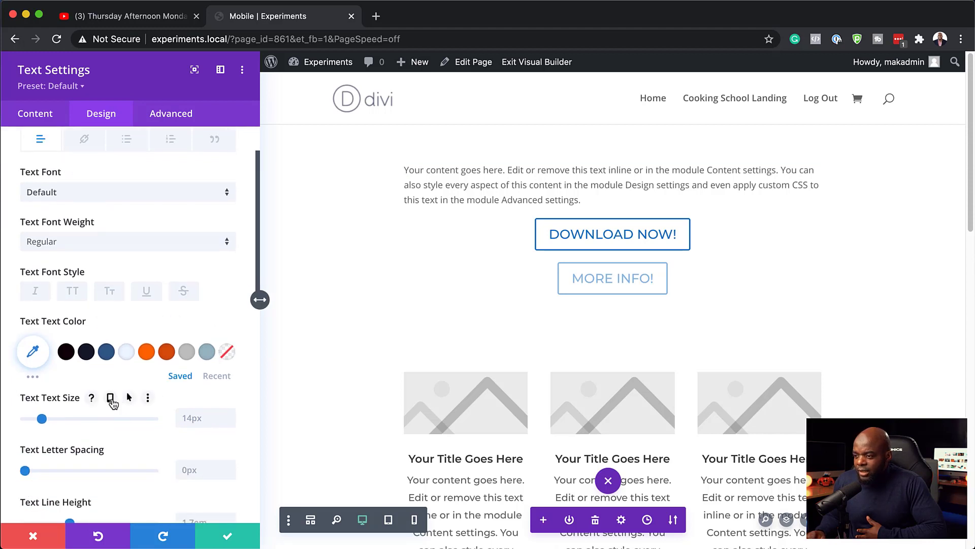
click(110, 399)
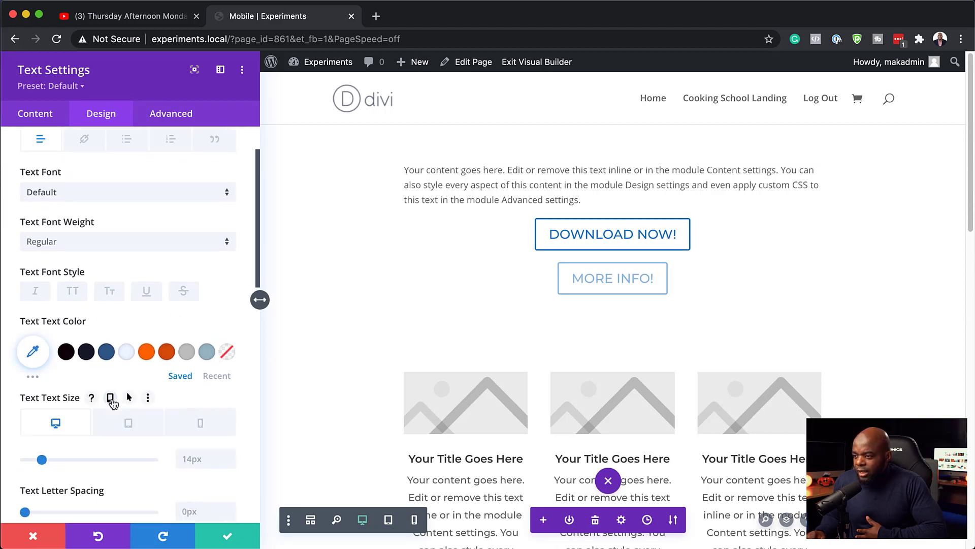
click(129, 424)
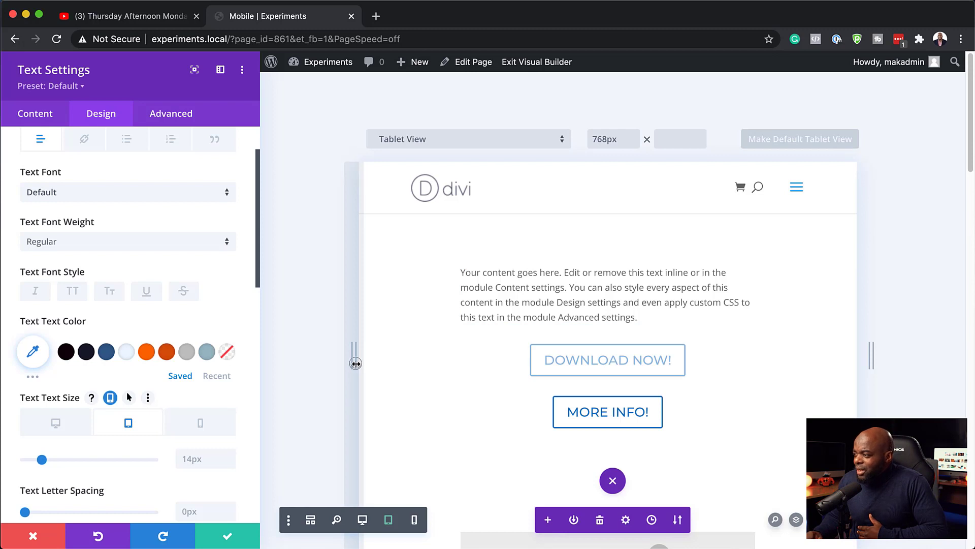
Resize the preview between phone and tablet widths, ending at 768px tablet view
drag(356, 363, 513, 371)
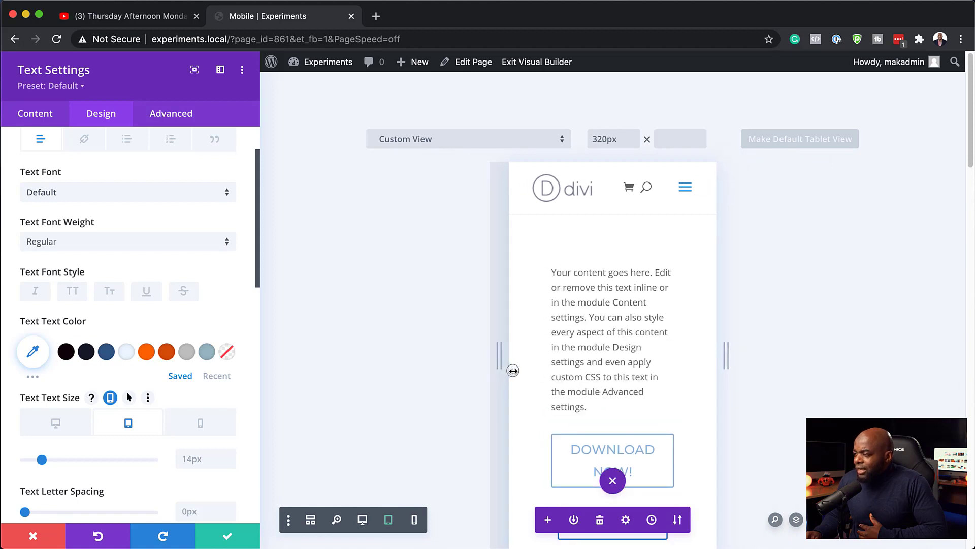
drag(514, 370, 513, 370)
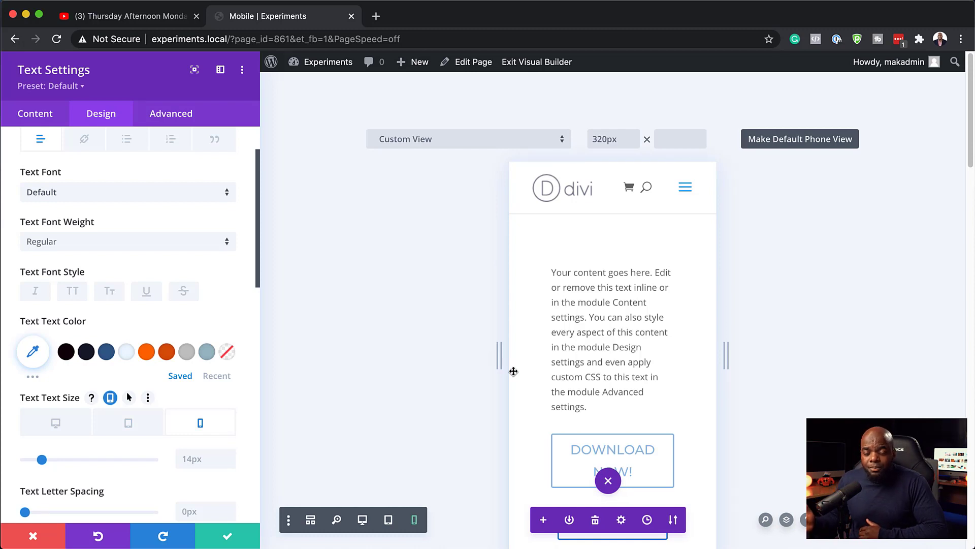
drag(514, 370, 476, 366)
click(135, 431)
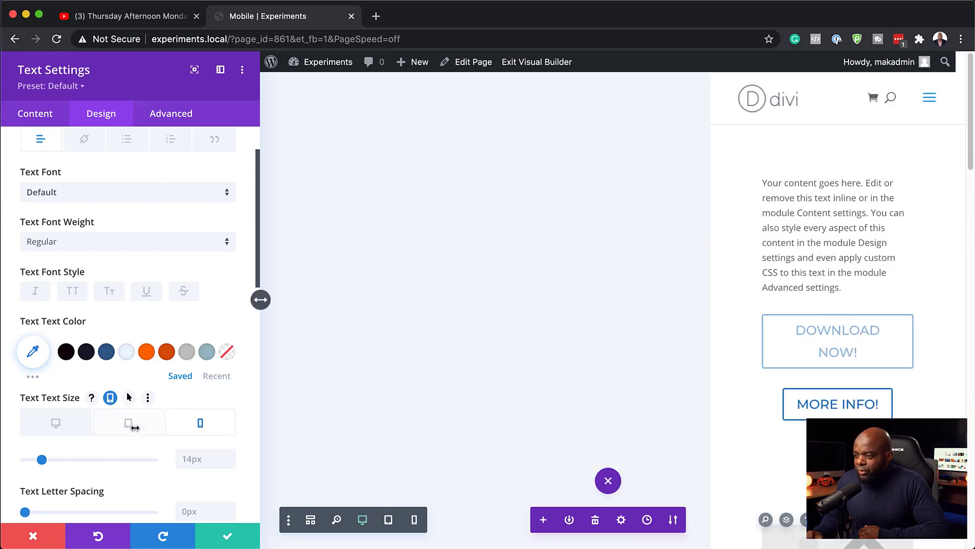
click(135, 431)
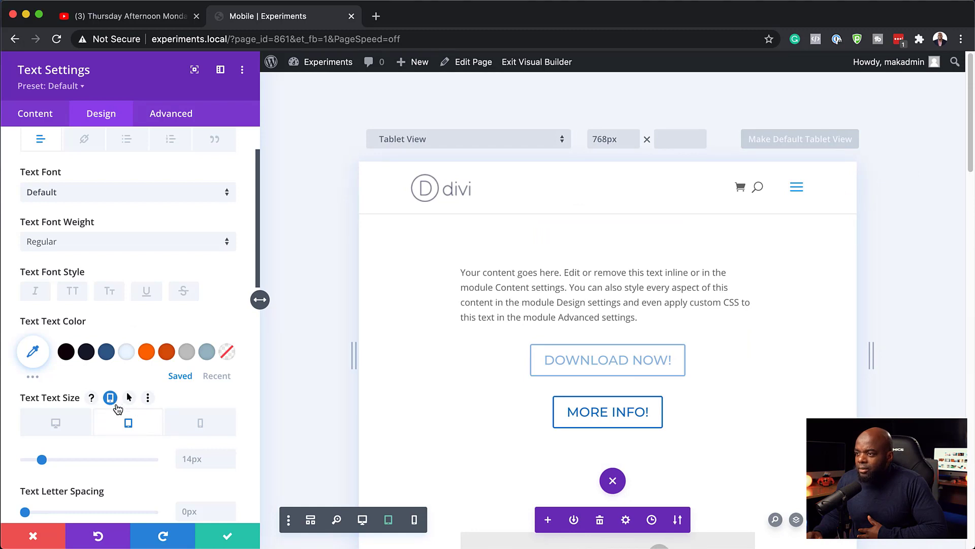
Center the intro text on tablet and phone, keep desktop left-aligned, and save
scroll(148, 275, up, 3)
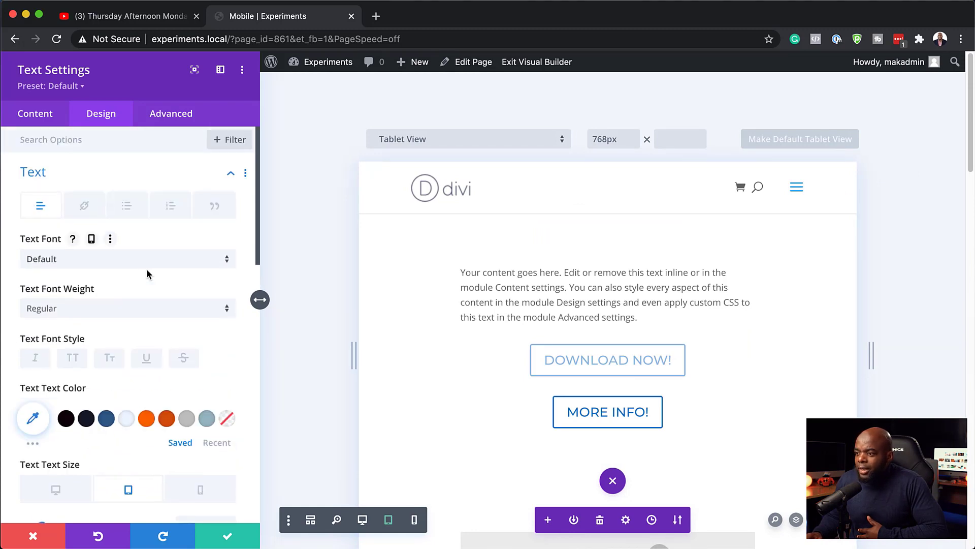
scroll(147, 275, down, 8)
scroll(146, 275, down, 3)
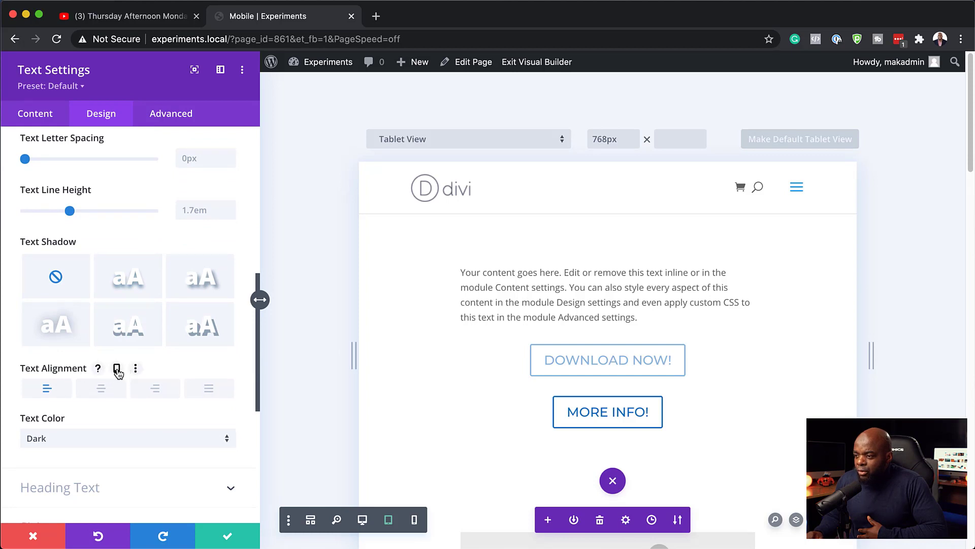
click(116, 369)
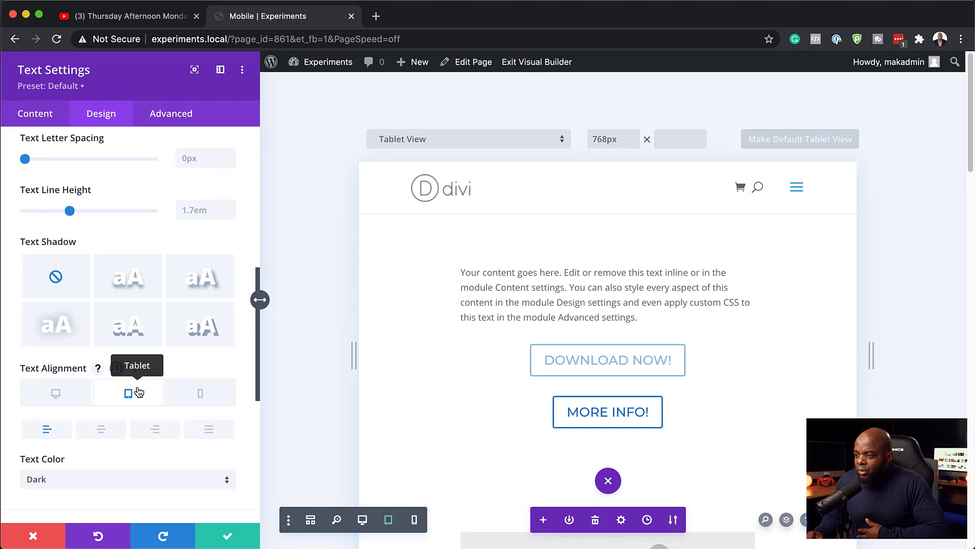
click(102, 430)
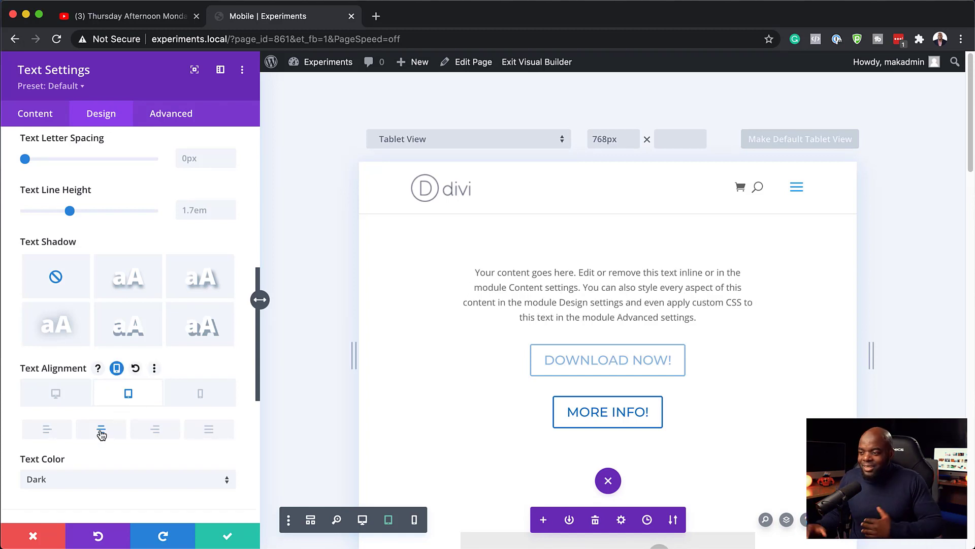
click(202, 395)
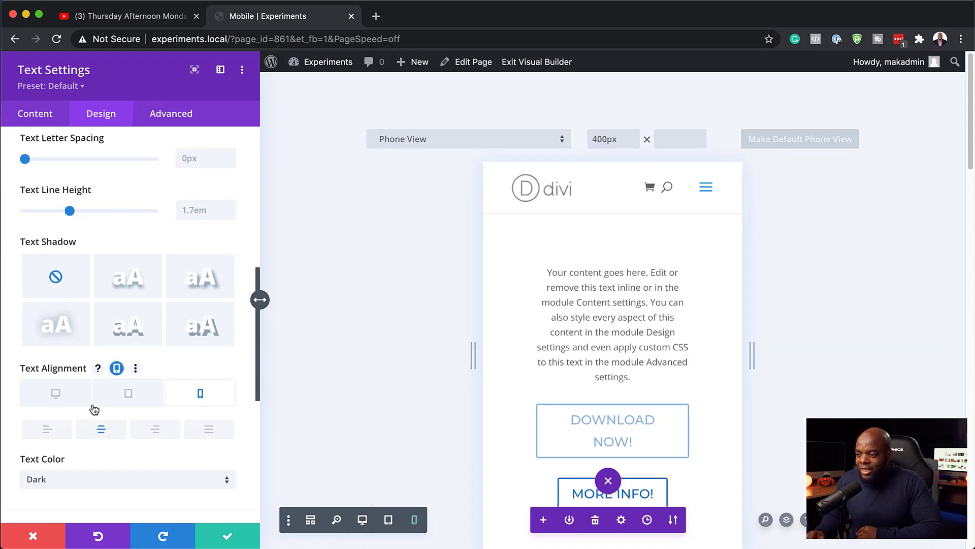
click(61, 396)
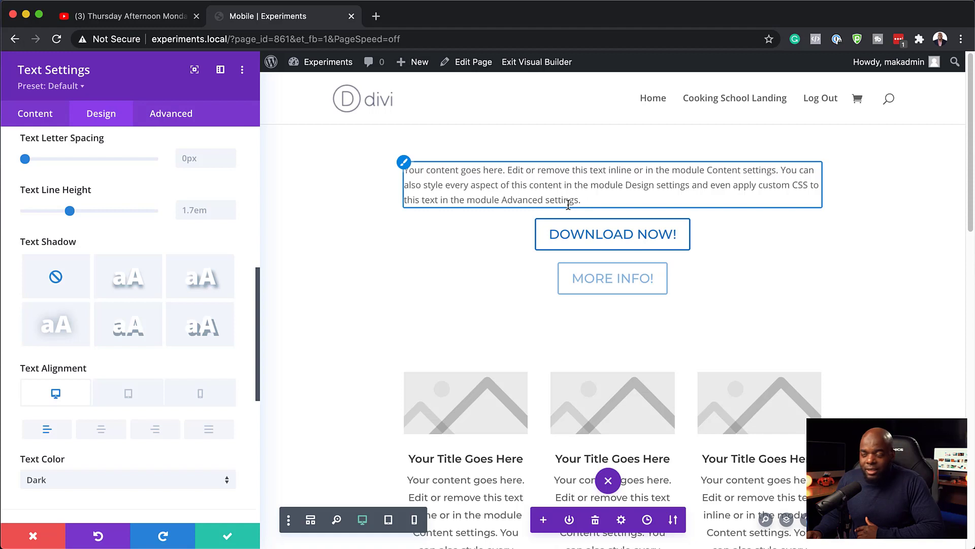
click(229, 537)
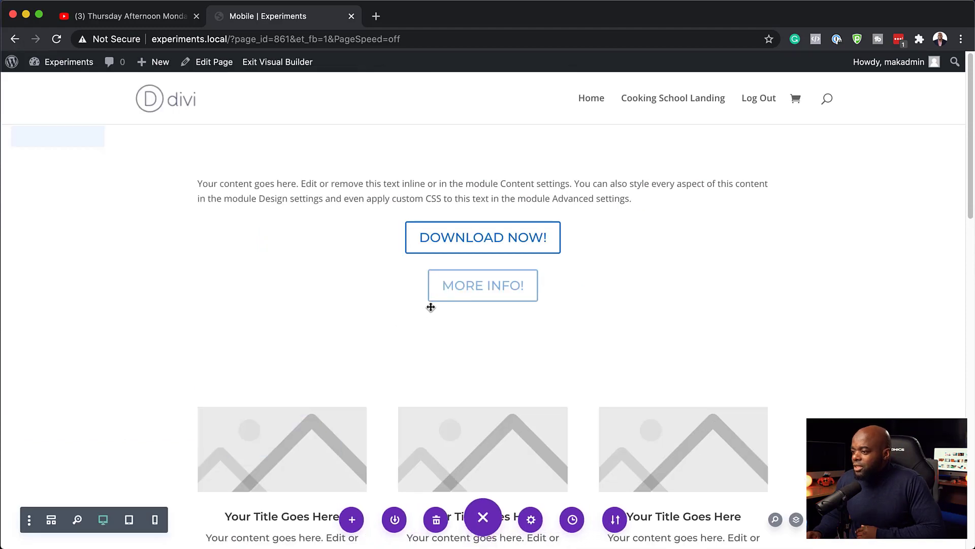
Preview the page at tablet and custom widths, return to desktop, then exit the Visual Builder
click(130, 520)
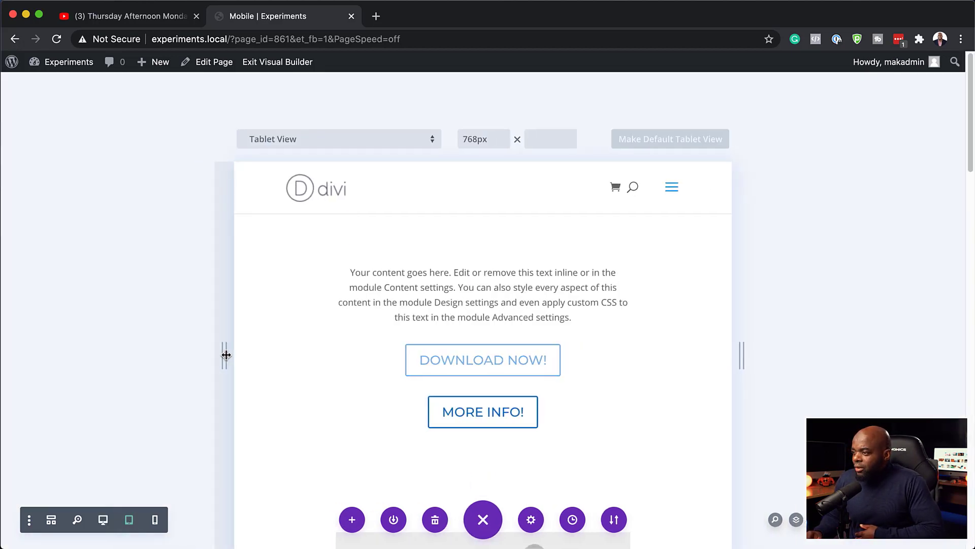
drag(227, 354, 106, 369)
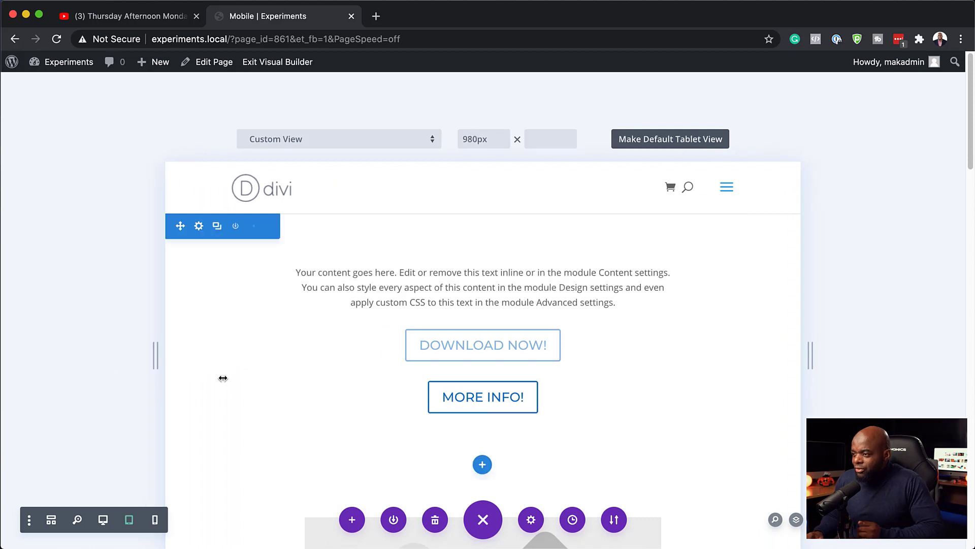
scroll(221, 378, down, 5)
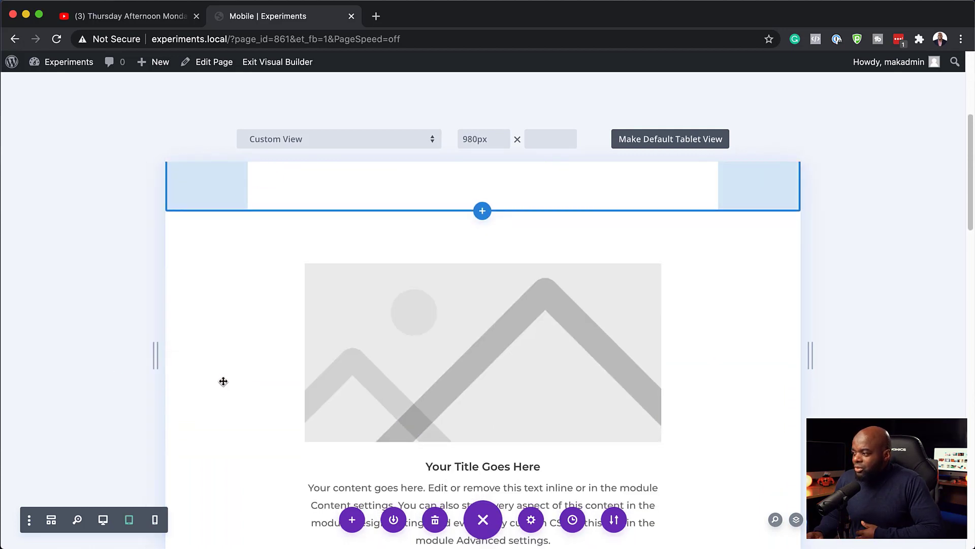
scroll(213, 381, down, 2)
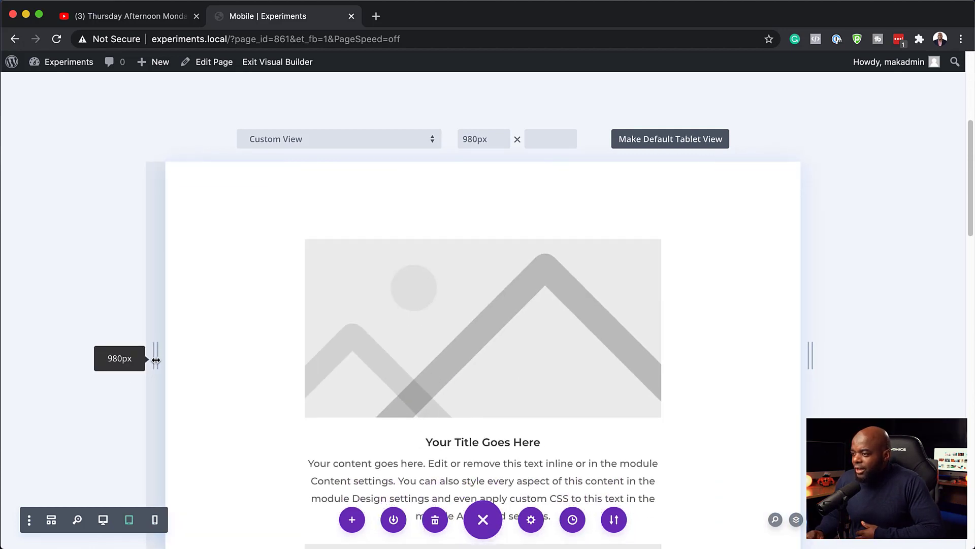
mouse_move(153, 357)
mouse_down()
mouse_move(372, 356)
mouse_move(158, 358)
mouse_up()
scroll(421, 390, down, 4)
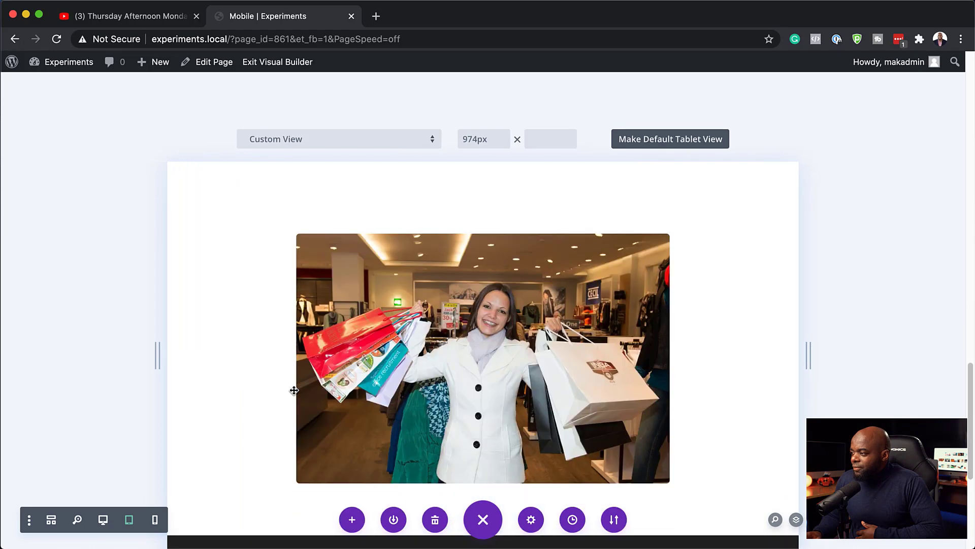
drag(156, 354, 251, 348)
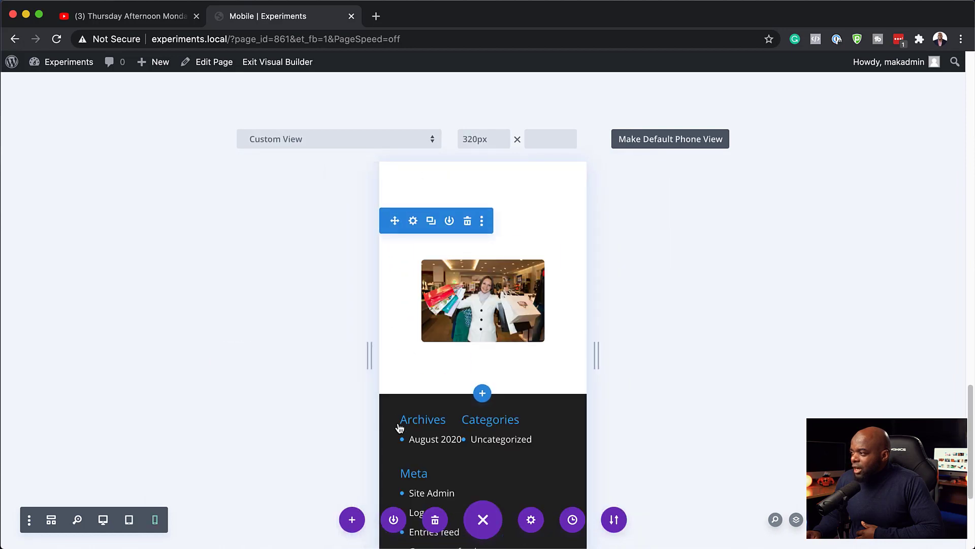
mouse_move(480, 220)
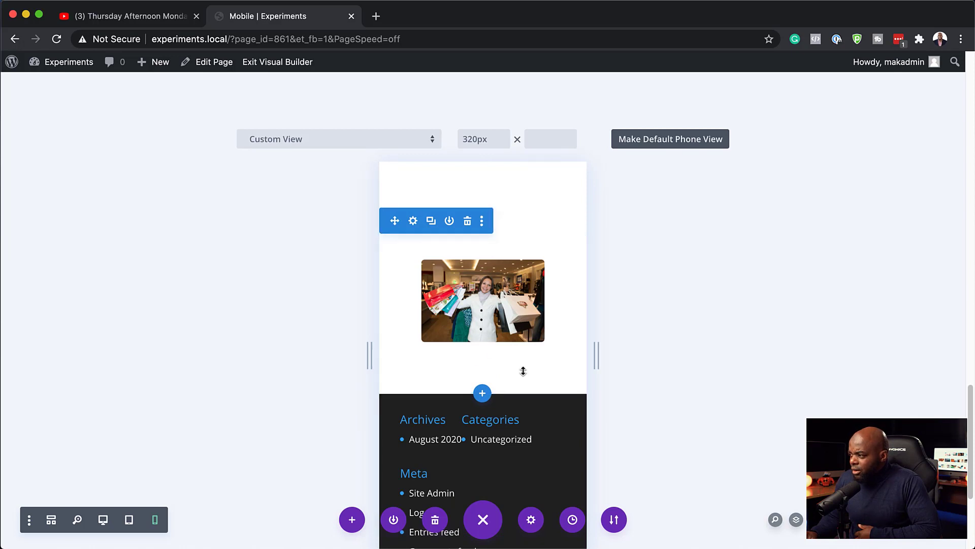
mouse_move(370, 359)
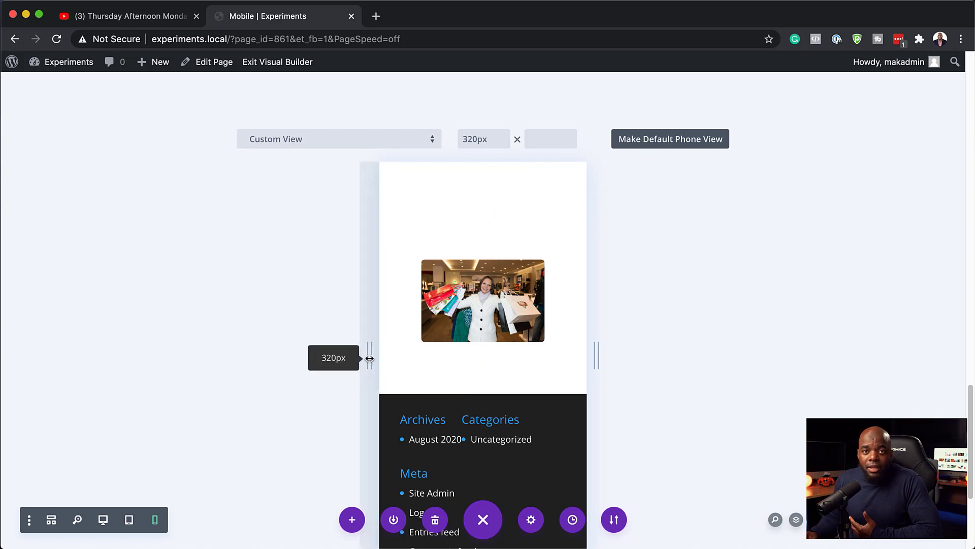
drag(370, 358, 288, 369)
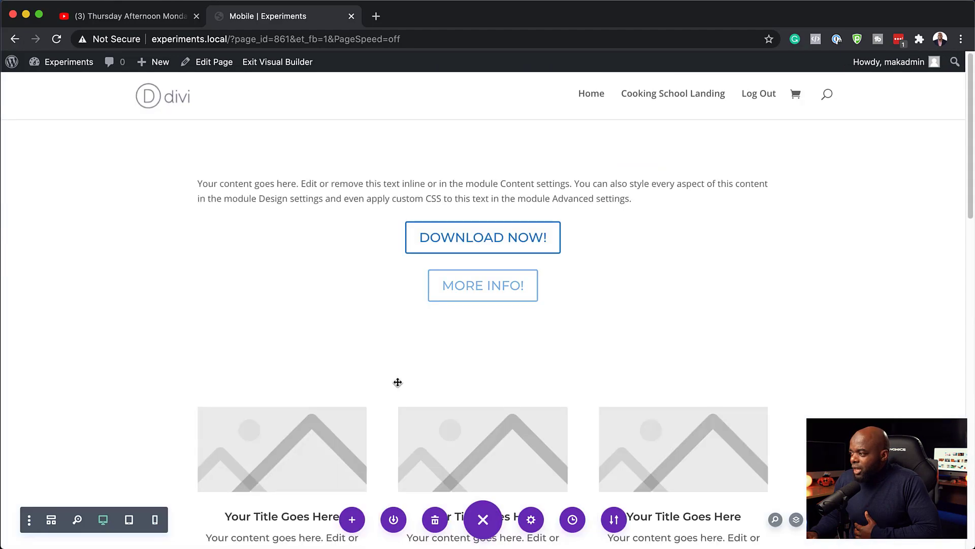
scroll(397, 382, down, 9)
scroll(398, 382, down, 2)
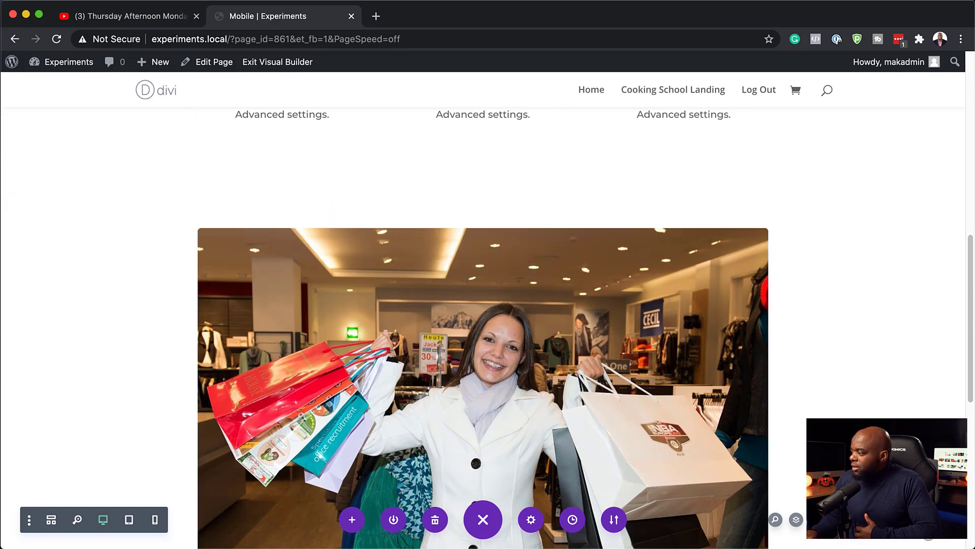
click(292, 67)
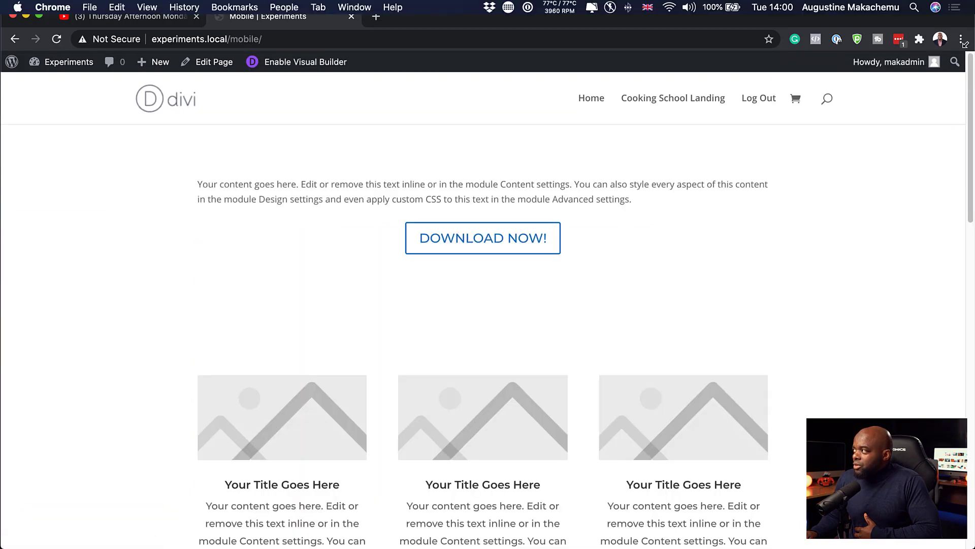
Resize Chrome between phone and desktop widths to compare the live page's mobile and desktop layouts
drag(968, 5, 585, 29)
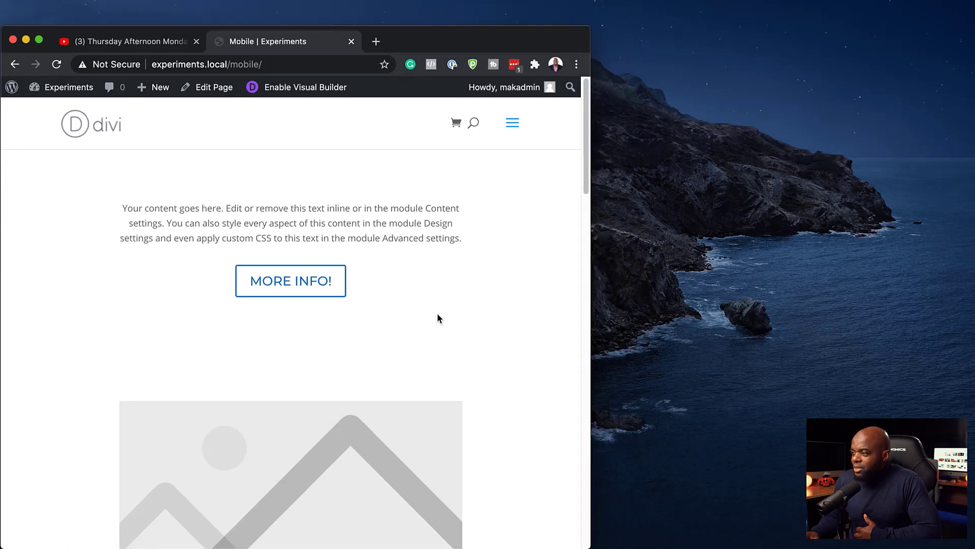
scroll(437, 318, down, 15)
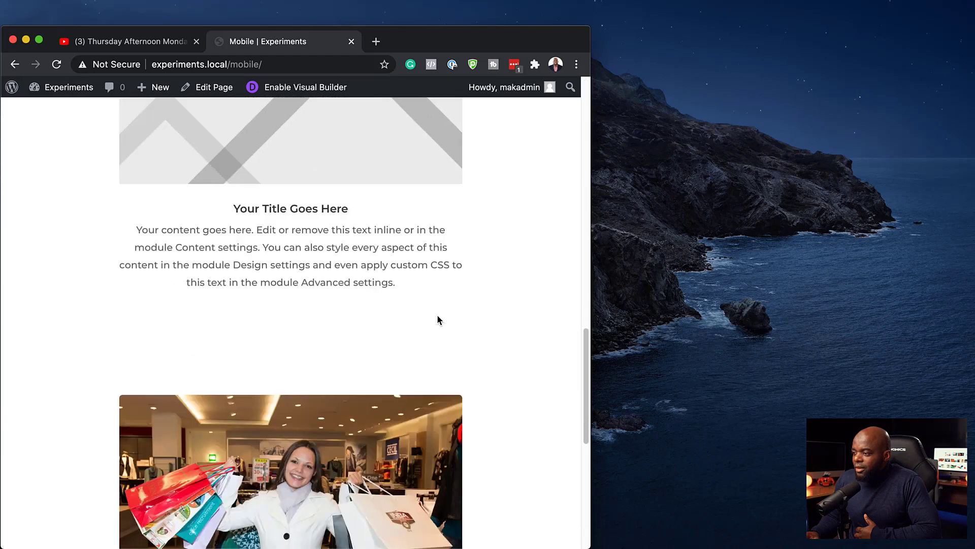
scroll(438, 317, down, 6)
scroll(439, 319, up, 3)
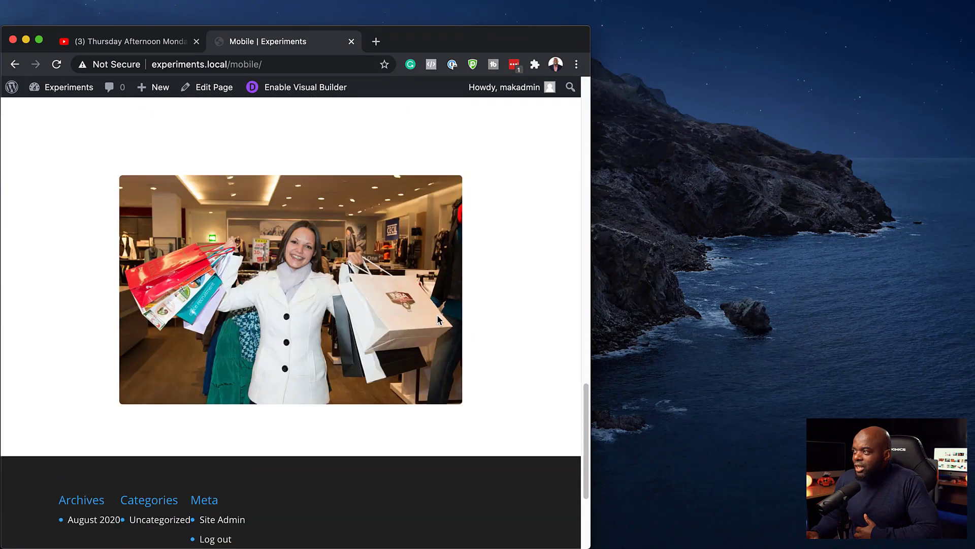
drag(590, 31, 302, 3)
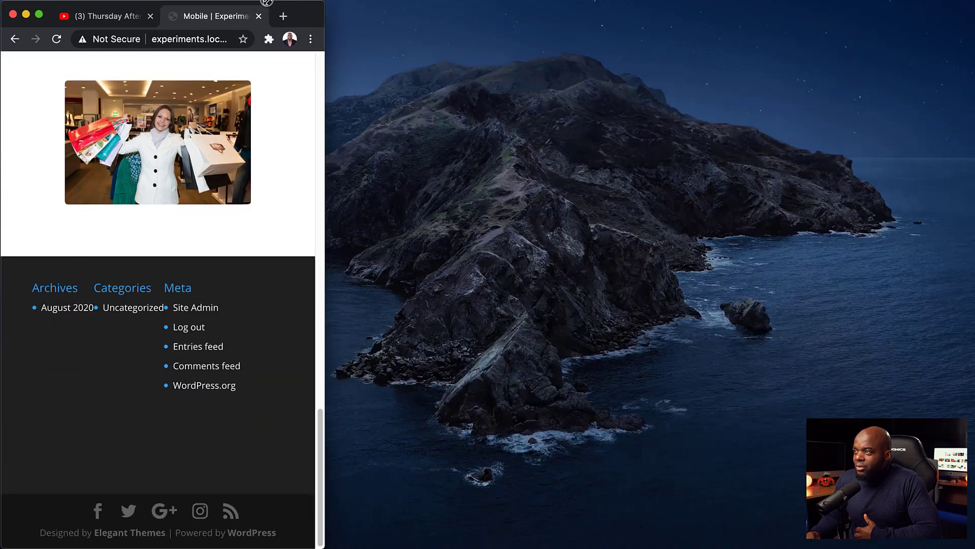
scroll(297, 350, up, 12)
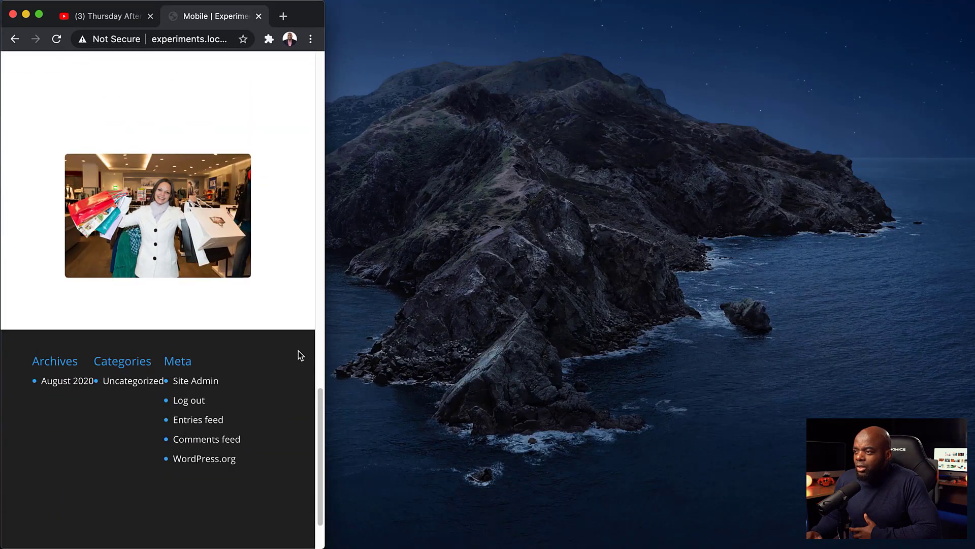
scroll(299, 351, up, 15)
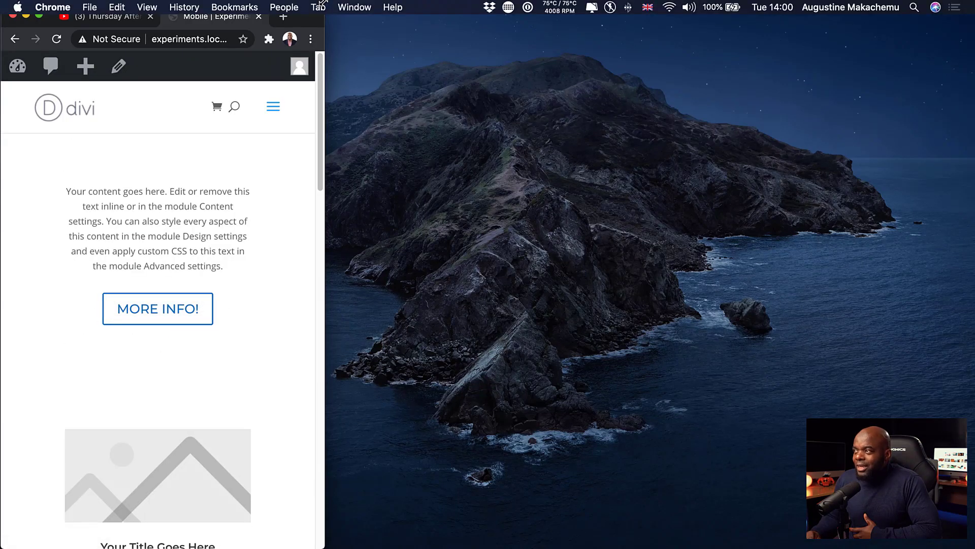
drag(325, 14, 793, 43)
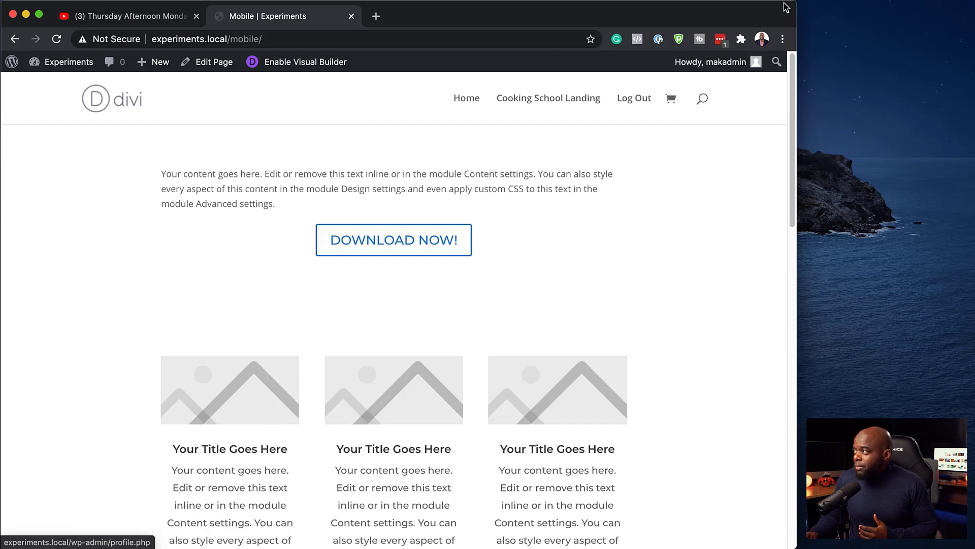
drag(795, 7, 864, 25)
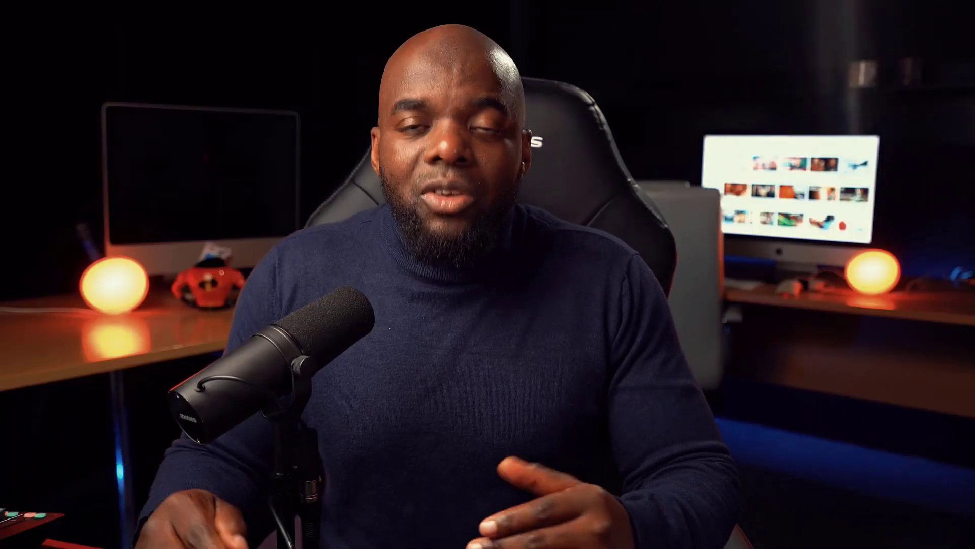